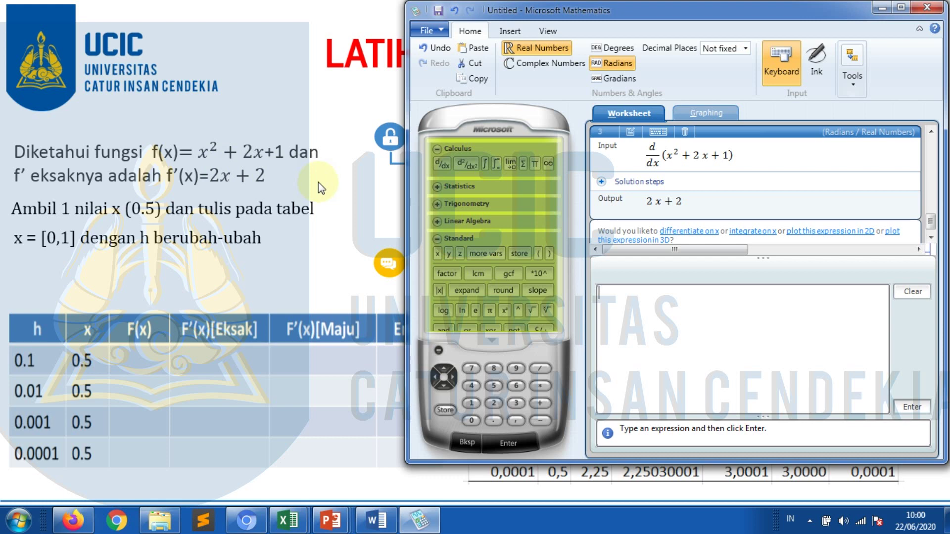
Put the Microsoft Mathematics window away and switch to the metode_Selisih_Maju workbook in Excel.
{"action": "left_click", "coordinate": [879, 8]}
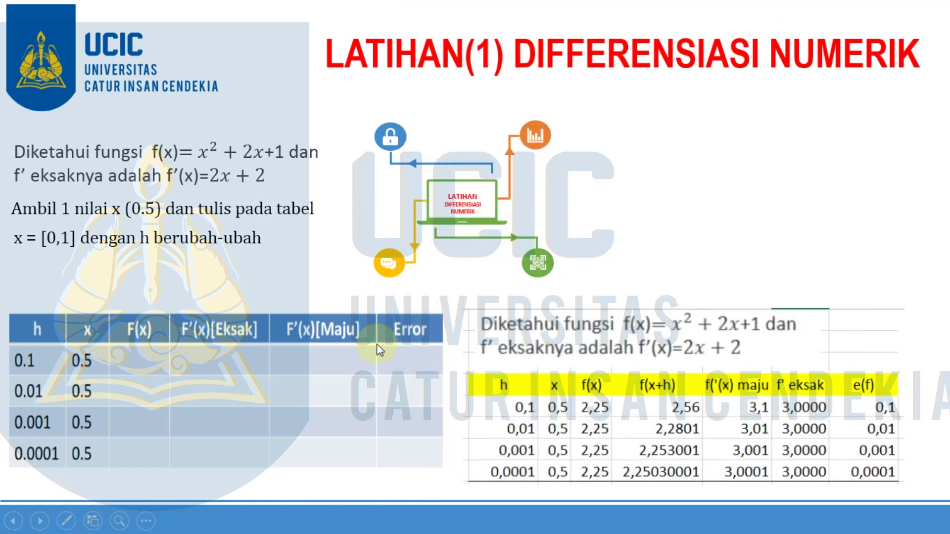
{"action": "key", "text": "super"}
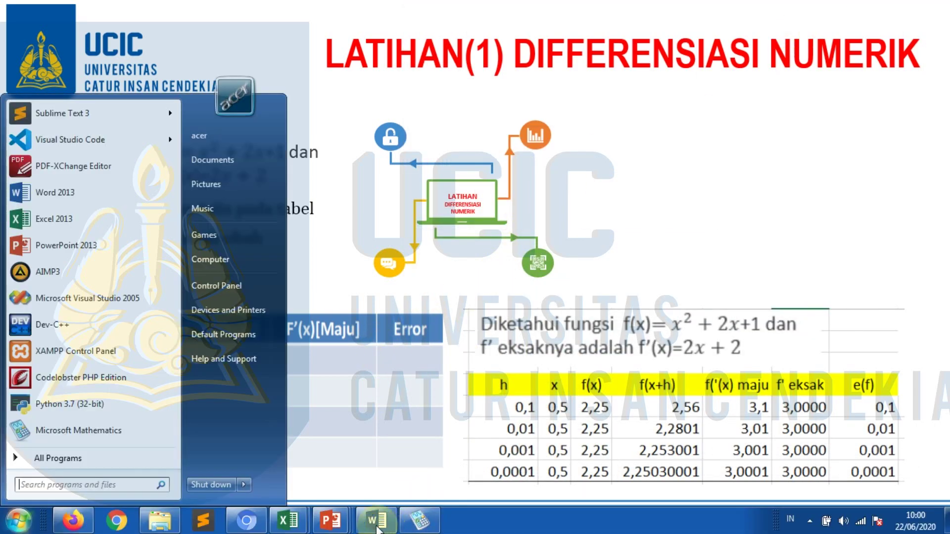
{"action": "left_click", "coordinate": [283, 520]}
{"action": "left_click", "coordinate": [346, 445]}
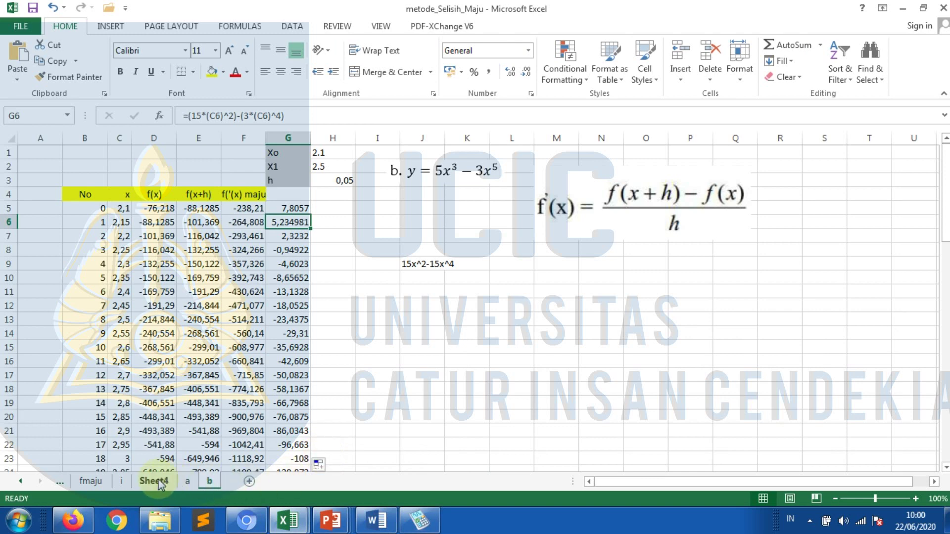
Look through the fmaju, i and Sheet3 worksheets, ending on Sheet4 with the difference tables for f(x)=x²+2x+1.
{"action": "left_click", "coordinate": [91, 481]}
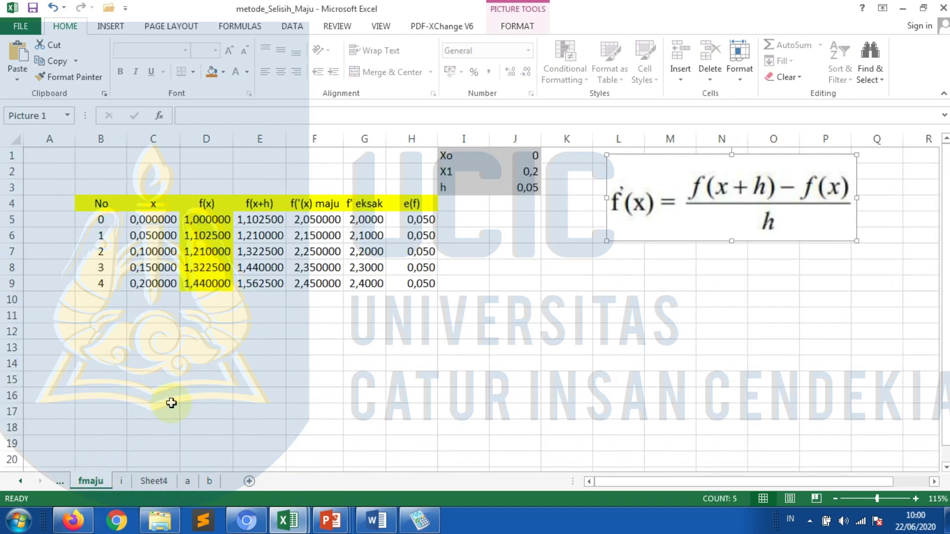
{"action": "left_click", "coordinate": [122, 480]}
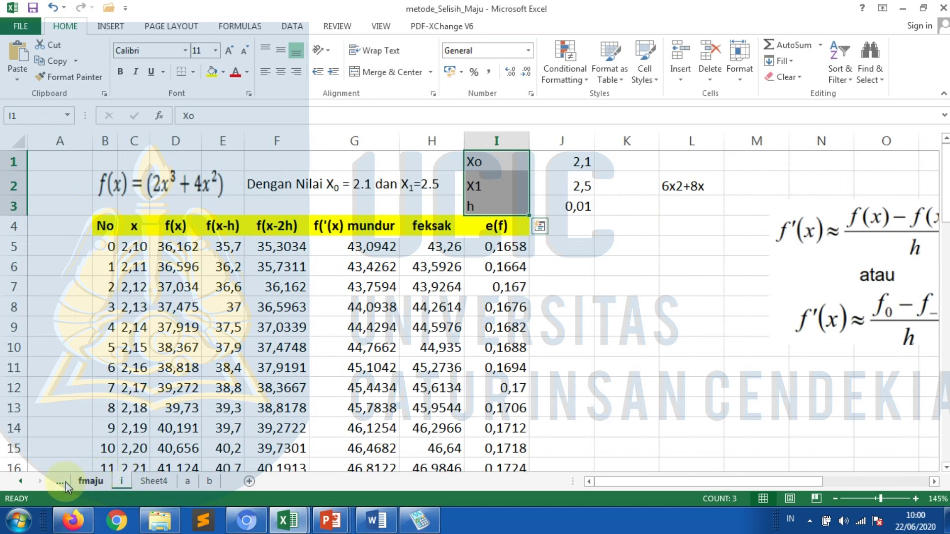
{"action": "left_click", "coordinate": [21, 482]}
{"action": "left_click", "coordinate": [92, 480]}
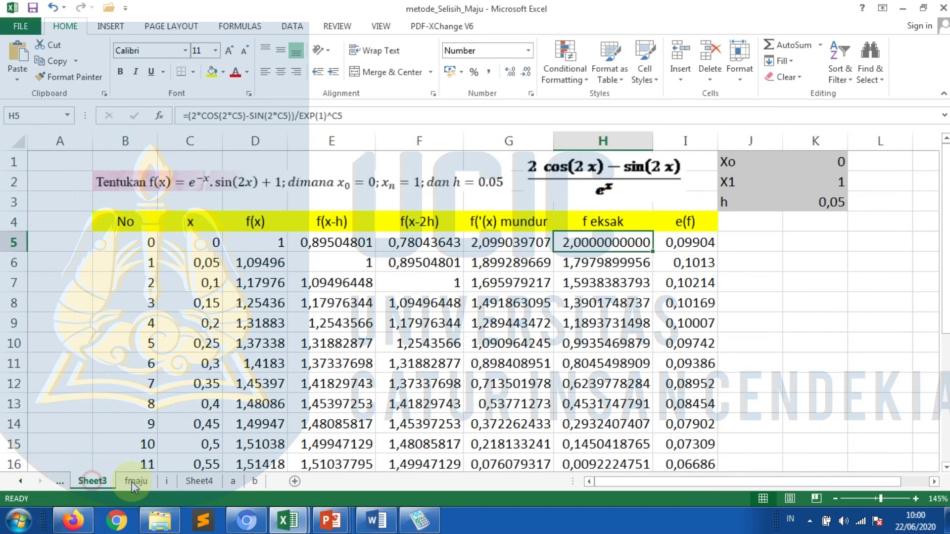
{"action": "left_click", "coordinate": [196, 480]}
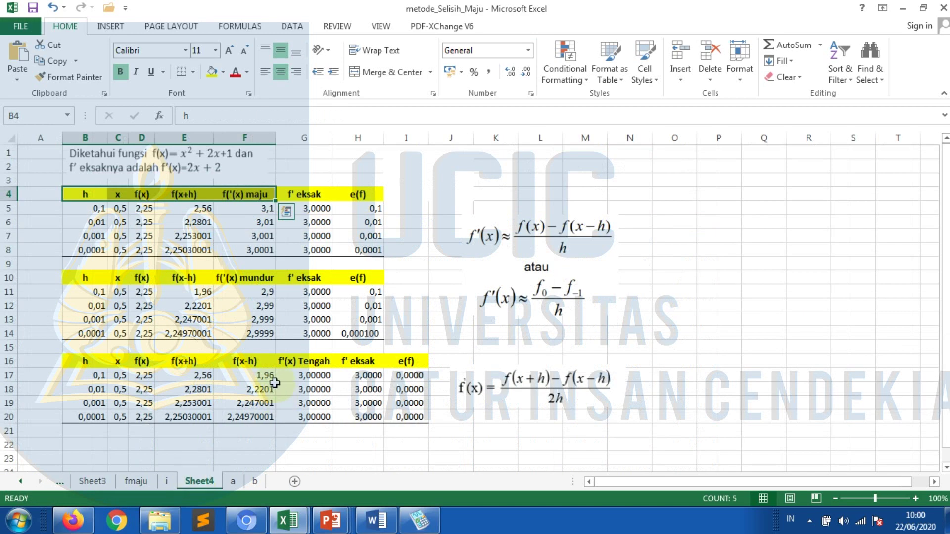
{"action": "scroll", "coordinate": [273, 381], "scroll_direction": "up", "scroll_amount": 2, "text": "ctrl"}
{"action": "scroll", "coordinate": [275, 382], "scroll_direction": "down", "scroll_amount": 1}
{"action": "scroll", "coordinate": [445, 307], "scroll_direction": "up", "scroll_amount": 1}
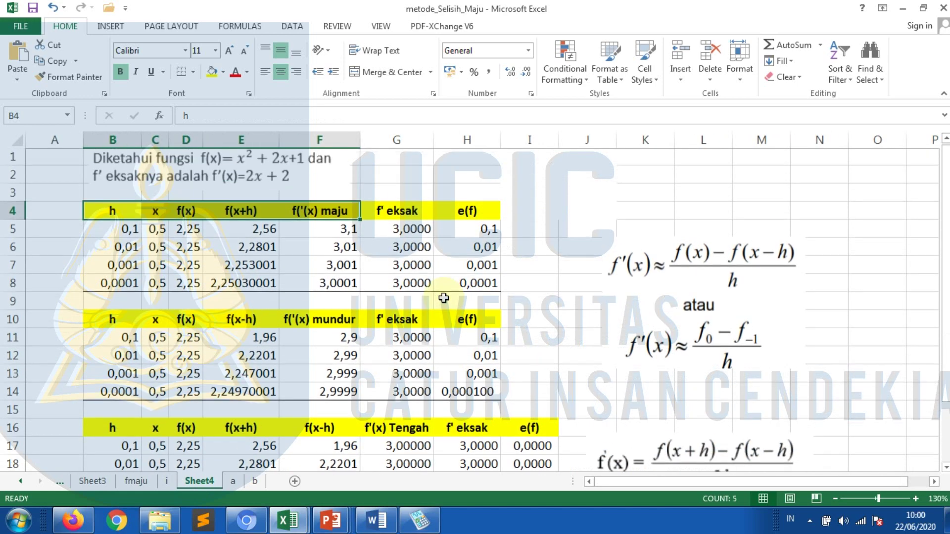
Copy the forward-difference header row B4:H4 from Sheet4 into a new worksheet, starting at cell B3.
{"action": "left_click", "coordinate": [116, 213]}
{"action": "left_click_drag", "start_coordinate": [196, 221], "coordinate": [484, 214]}
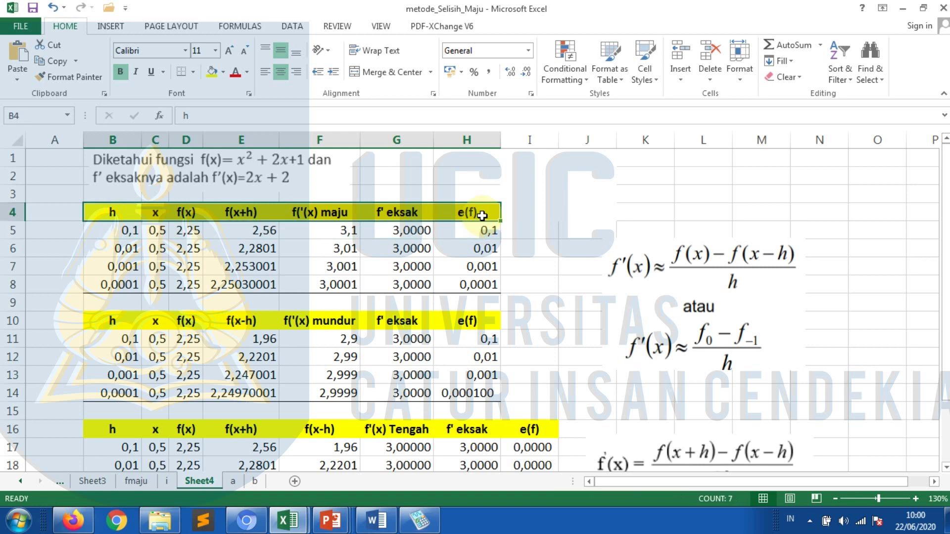
{"action": "key", "text": "ctrl+c"}
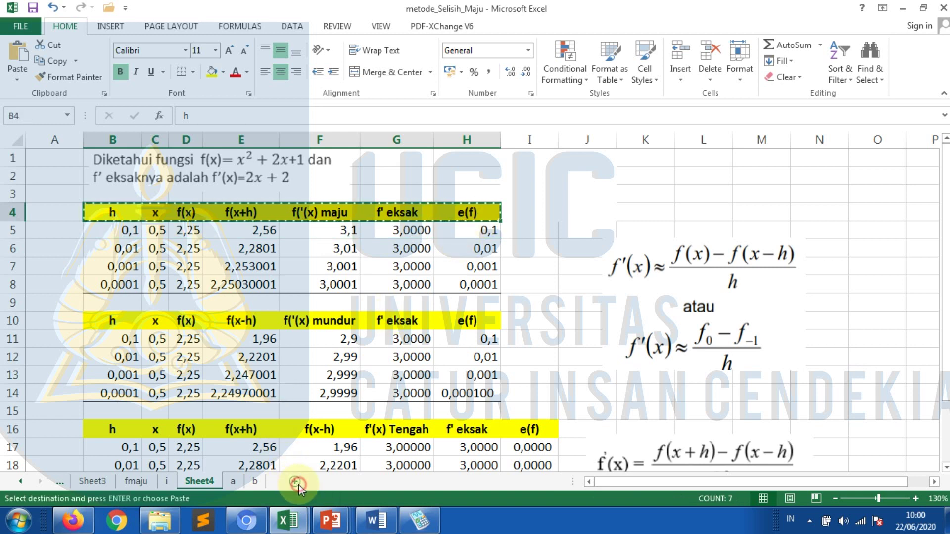
{"action": "left_click", "coordinate": [295, 482]}
{"action": "left_click", "coordinate": [100, 182]}
{"action": "key", "text": "ctrl+v"}
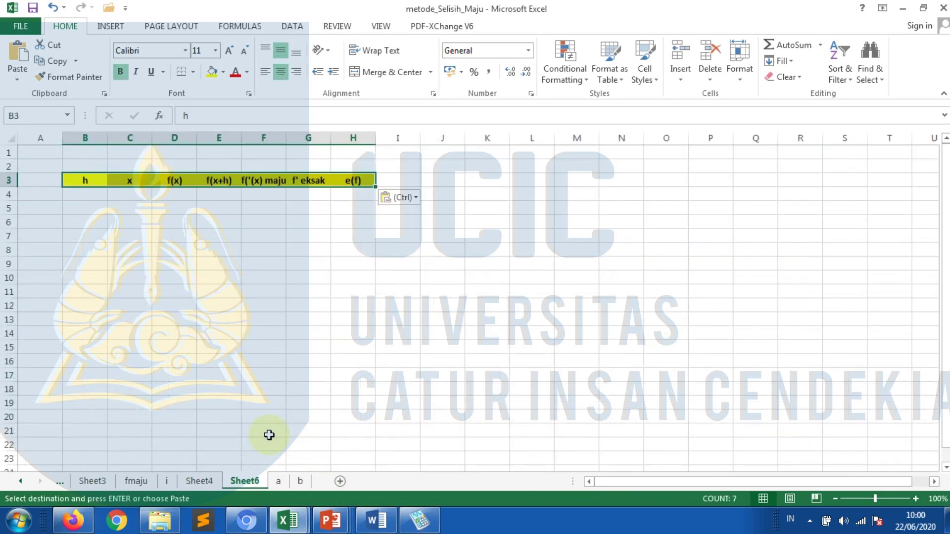
Copy the picture with the function and its exact derivative from Sheet4 to cell C1 of Sheet6.
{"action": "left_click", "coordinate": [204, 480]}
{"action": "left_click", "coordinate": [159, 185]}
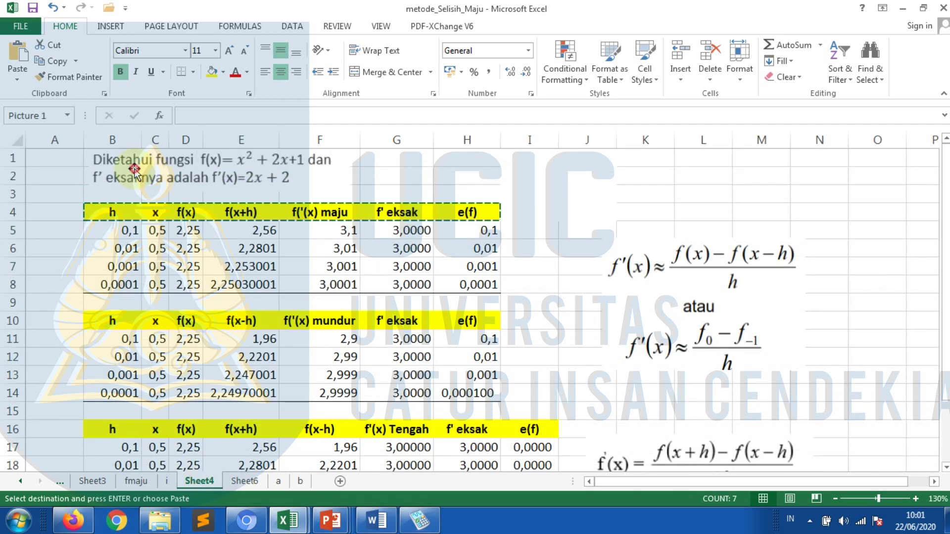
{"action": "left_click", "coordinate": [246, 481]}
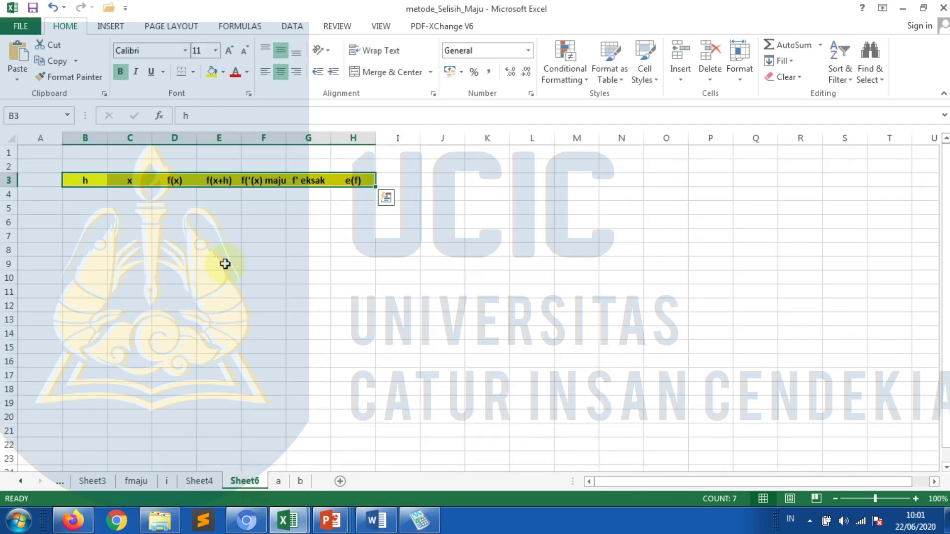
{"action": "left_click", "coordinate": [138, 157]}
{"action": "key", "text": "ctrl+v"}
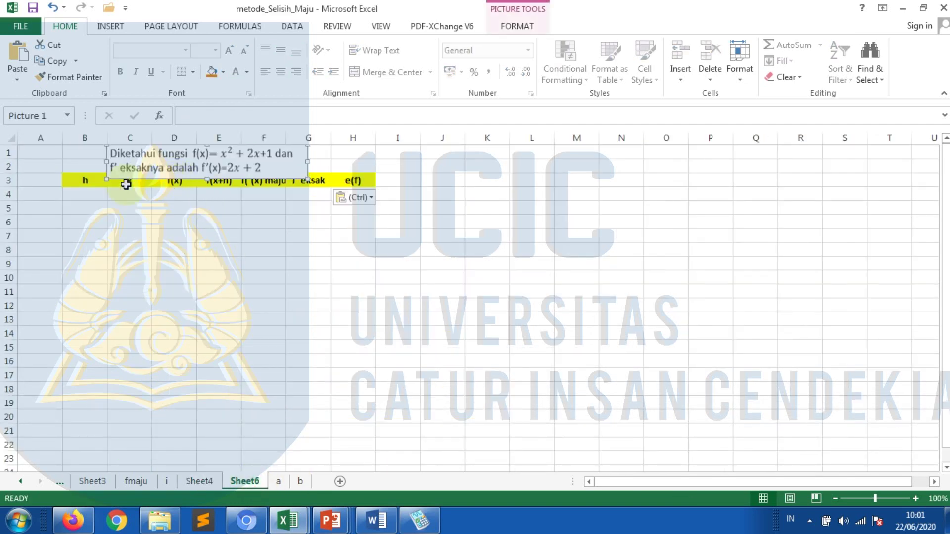
Insert a blank row above the header row so that the headers move down to row 4.
{"action": "left_click", "coordinate": [9, 181]}
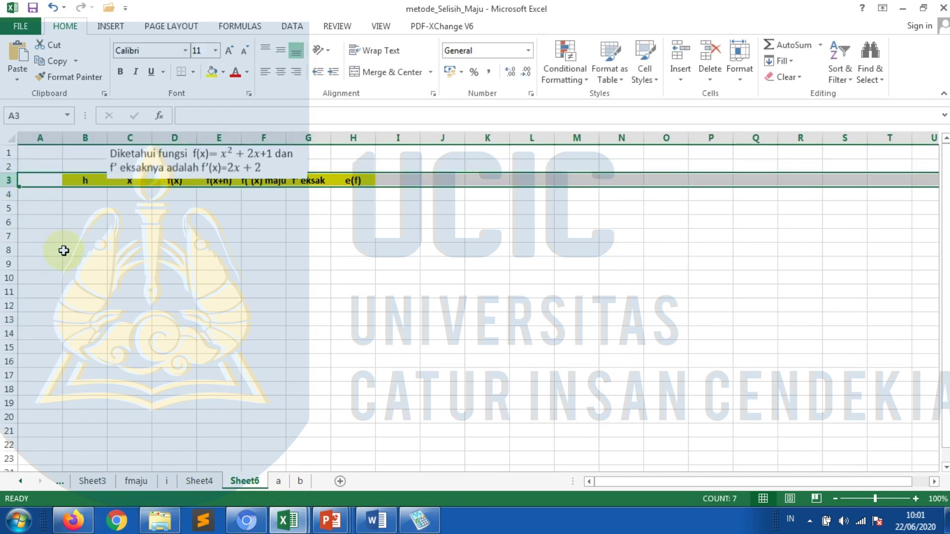
{"action": "right_click", "coordinate": [11, 182]}
{"action": "left_click", "coordinate": [40, 278]}
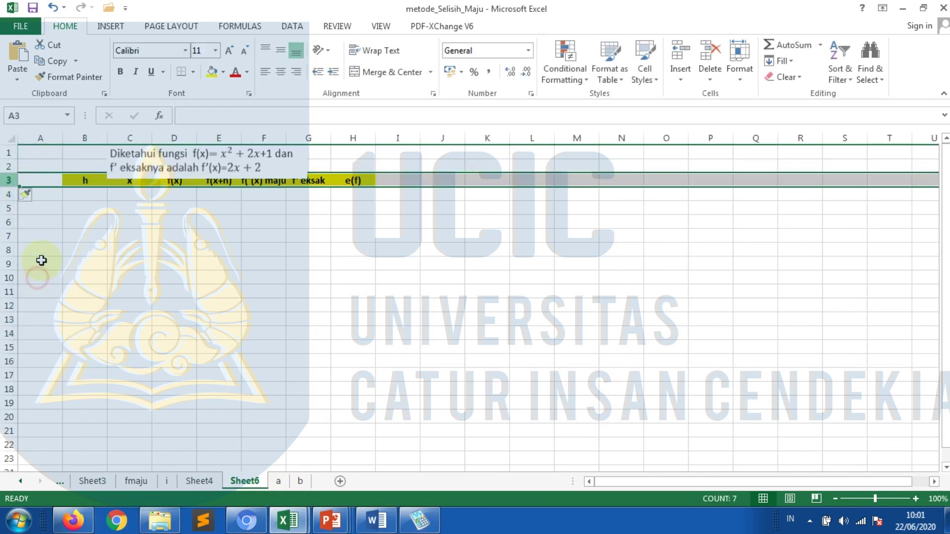
Enter the h values 0,1, 0,01 and 0,001 in cells B5 to B7.
{"action": "left_click", "coordinate": [85, 207]}
{"action": "type", "text": "01,1"}
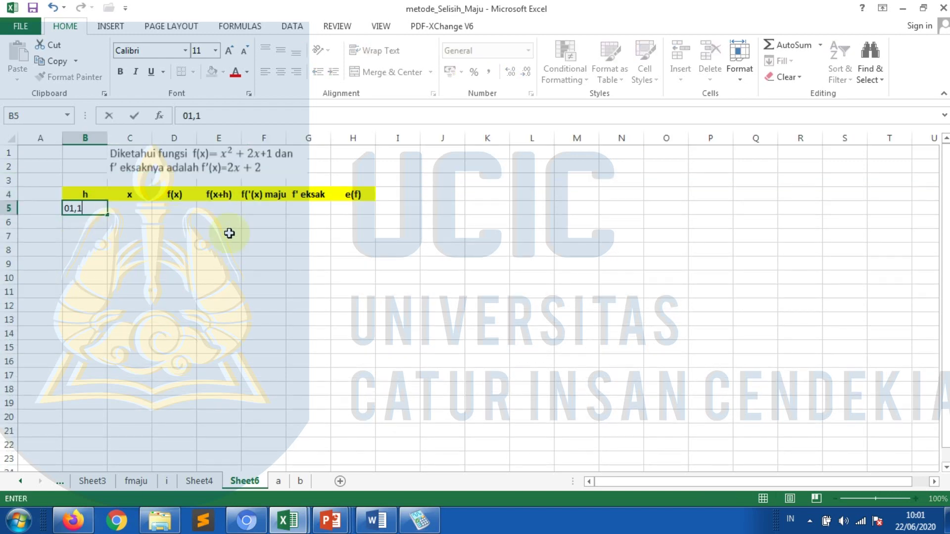
{"action": "key", "text": "BackSpace"}
{"action": "key", "text": "BackSpace"}
{"action": "type", "text": ",1"}
{"action": "key", "text": "Return"}
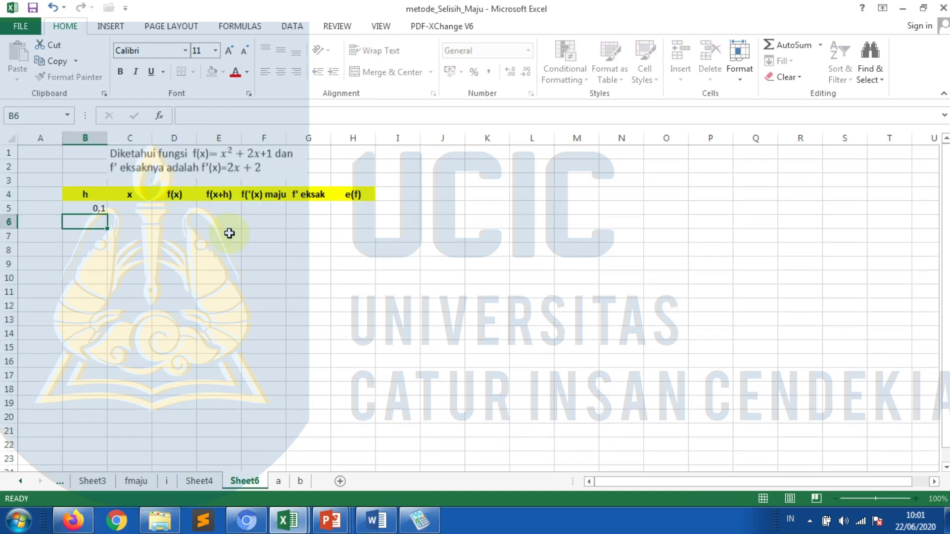
{"action": "type", "text": "0,01"}
{"action": "key", "text": "Return"}
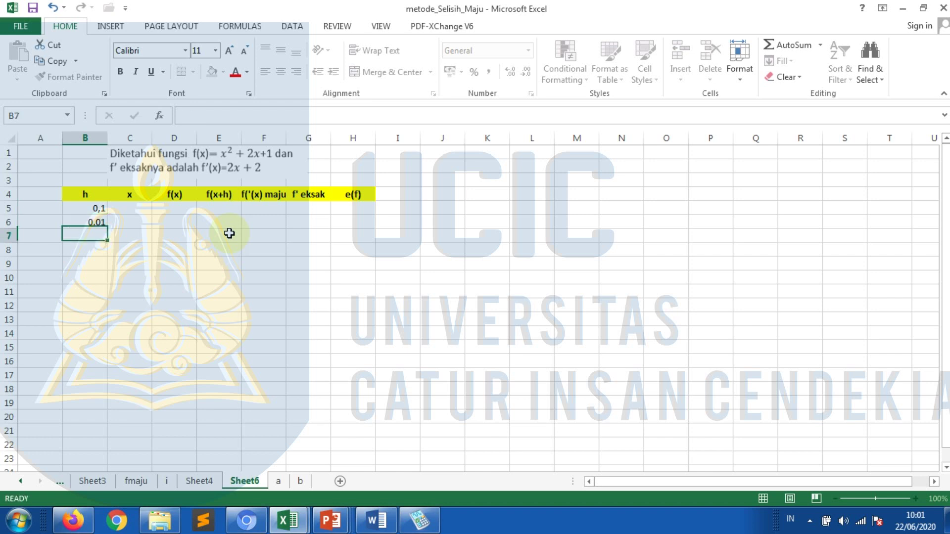
{"action": "type", "text": "0,001"}
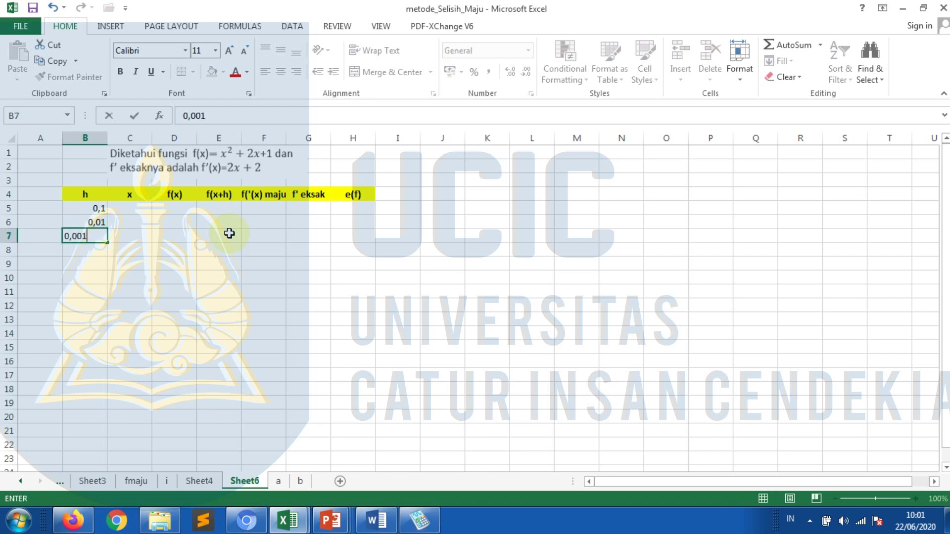
{"action": "key", "text": "Return"}
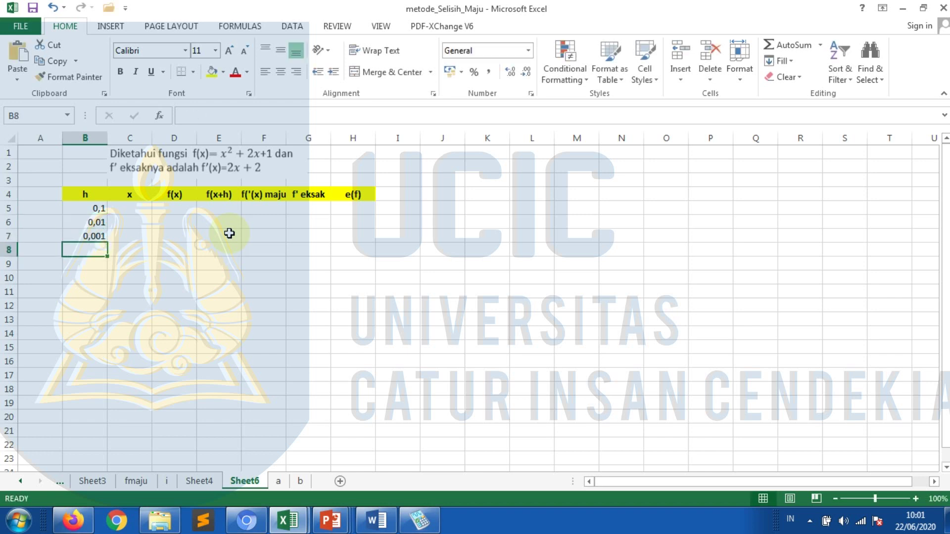
Check the h values on the PowerPoint exercise slide, return to the Excel workbook and enter 0,0001 in B8.
{"action": "left_click", "coordinate": [342, 532]}
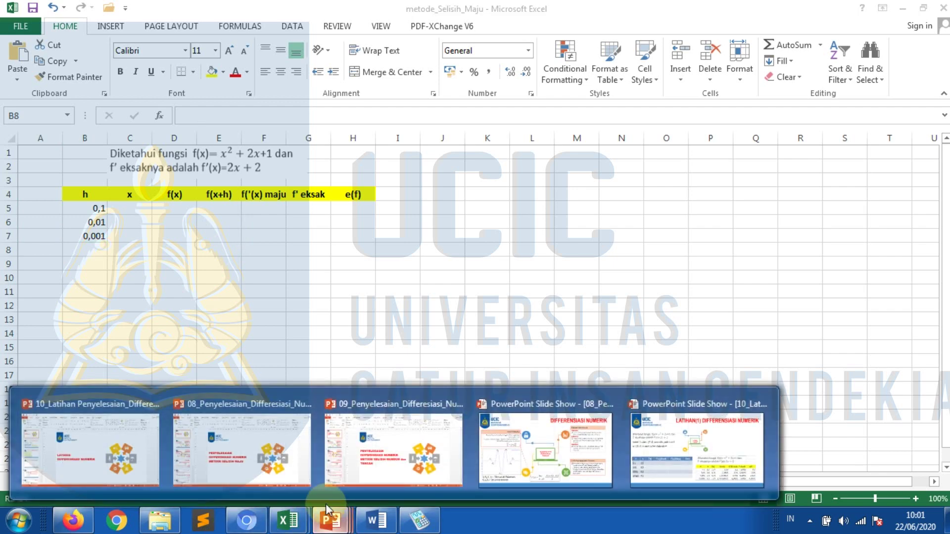
{"action": "left_click", "coordinate": [686, 465]}
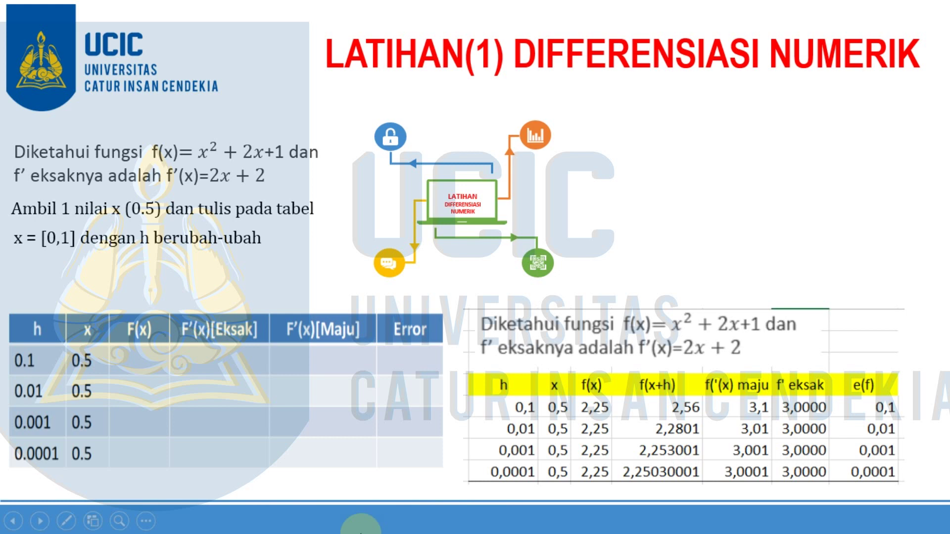
{"action": "key", "text": "super"}
{"action": "left_click", "coordinate": [287, 520]}
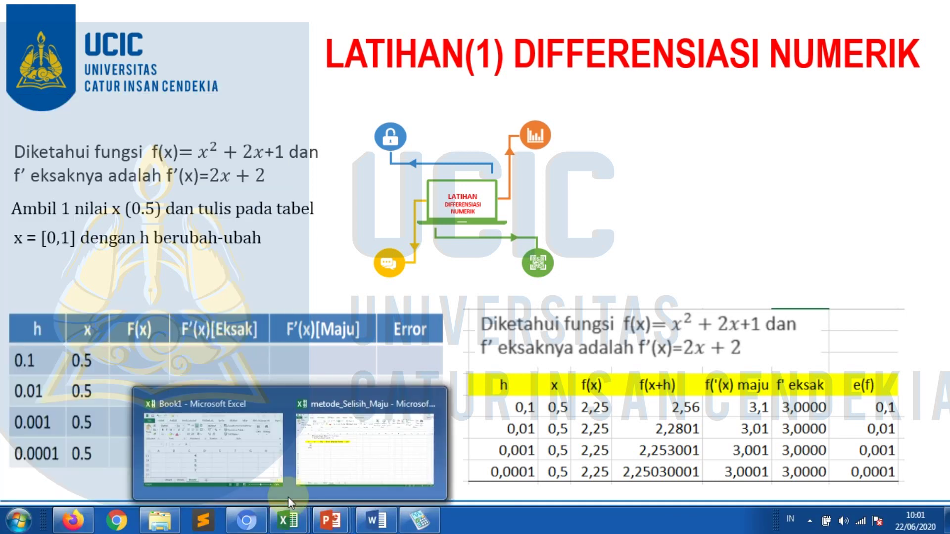
{"action": "left_click", "coordinate": [347, 453]}
{"action": "type", "text": "0,0001"}
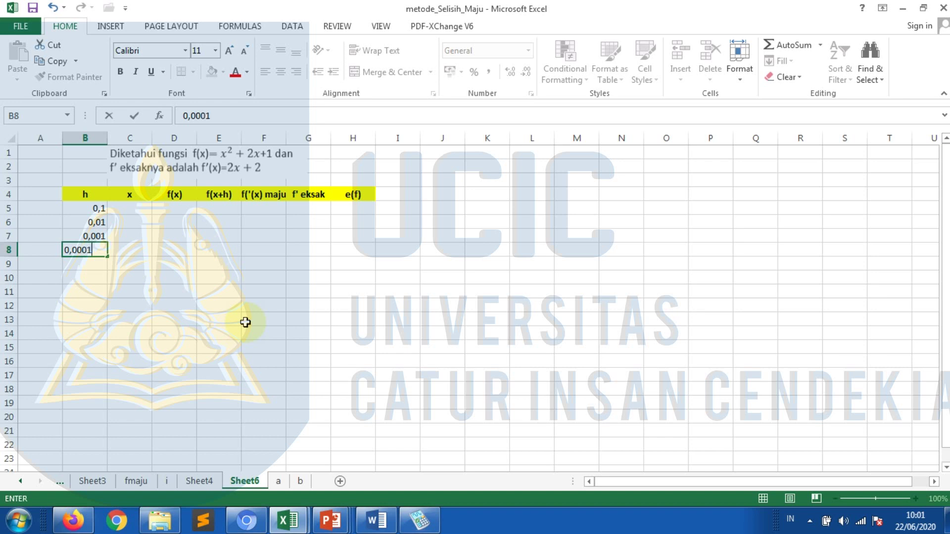
{"action": "key", "text": "Return"}
Enter 0,5 as the x value in C5 and fill it down to C8.
{"action": "key", "text": "Up"}
{"action": "key", "text": "Up"}
{"action": "key", "text": "Up"}
{"action": "key", "text": "Up"}
{"action": "key", "text": "Right"}
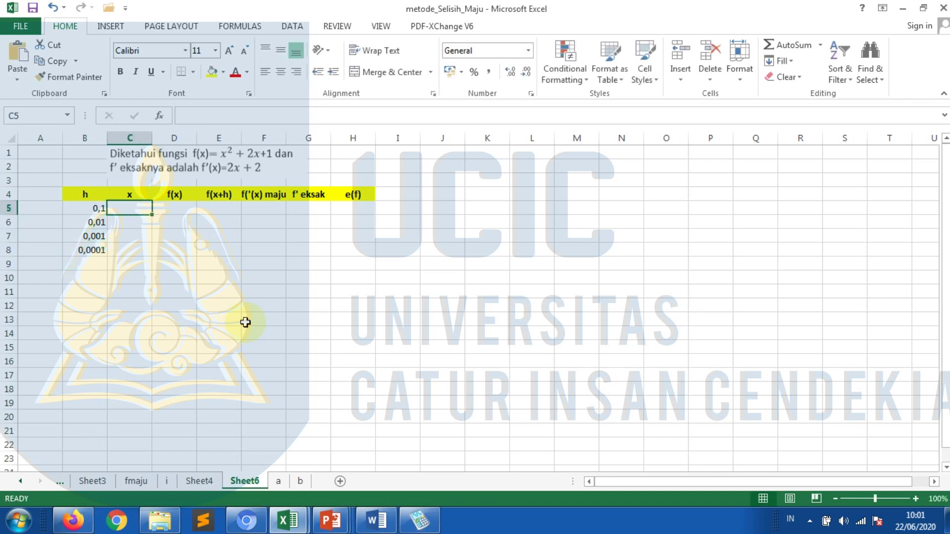
{"action": "type", "text": "0,5"}
{"action": "key", "text": "ctrl+Return"}
{"action": "left_click_drag", "start_coordinate": [150, 213], "coordinate": [153, 253]}
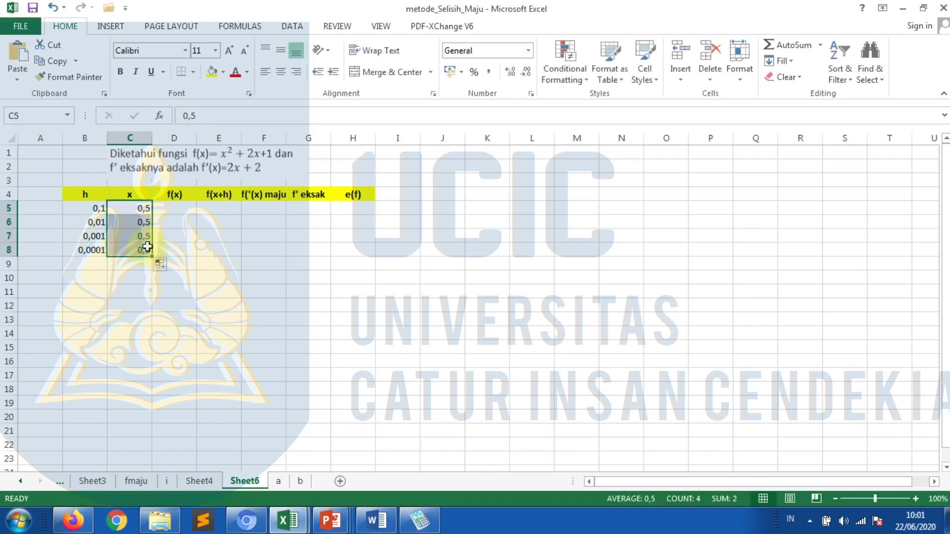
Enter the f(x) formula =(C5)^2+2*(C5)+1 in D5 and fill it down to D8.
{"action": "left_click", "coordinate": [176, 210]}
{"action": "scroll", "coordinate": [259, 203], "scroll_direction": "up", "scroll_amount": 1, "text": "ctrl"}
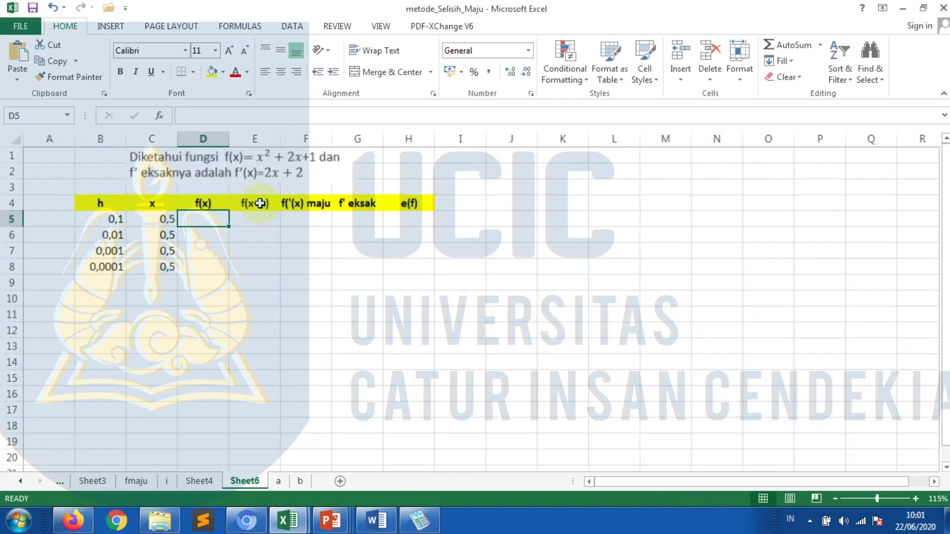
{"action": "scroll", "coordinate": [260, 203], "scroll_direction": "up", "scroll_amount": 2, "text": "ctrl"}
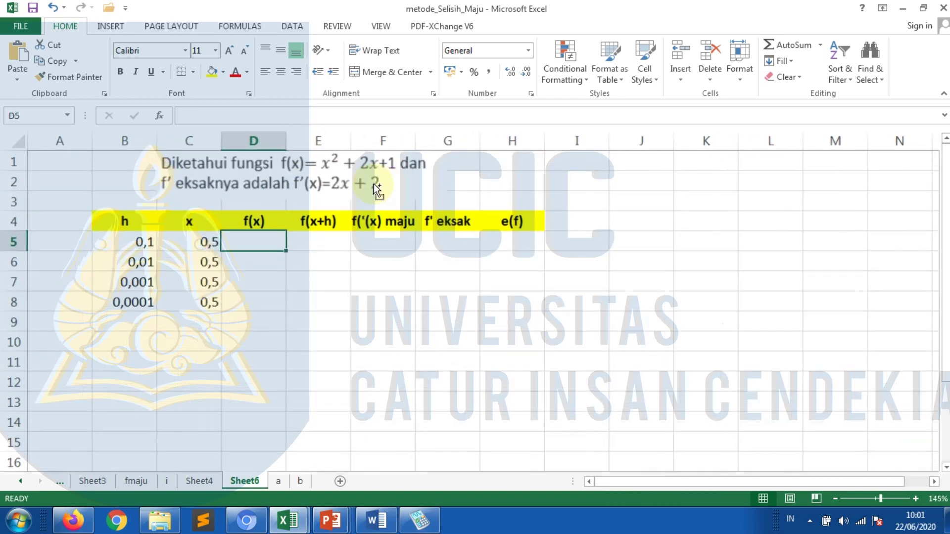
{"action": "type", "text": "="}
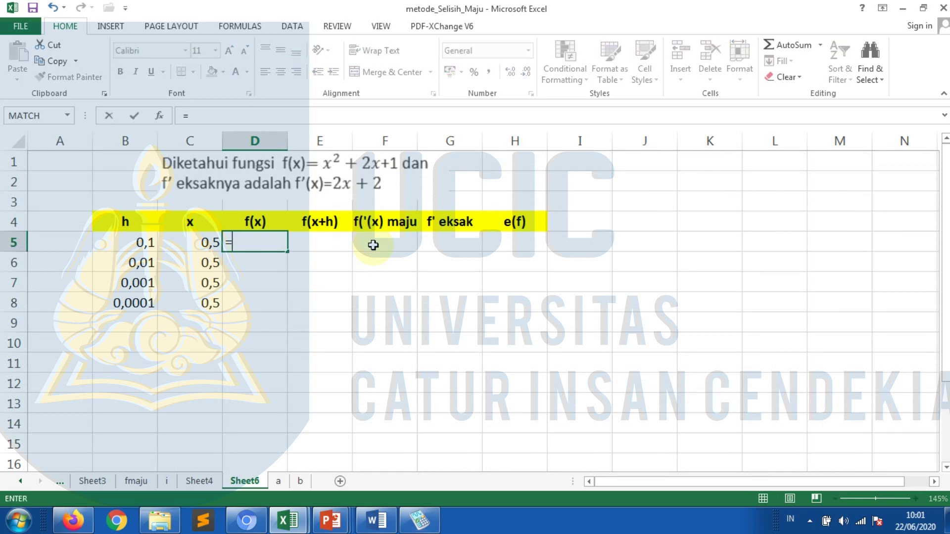
{"action": "type", "text": "("}
{"action": "key", "text": "Left"}
{"action": "type", "text": ")^2"}
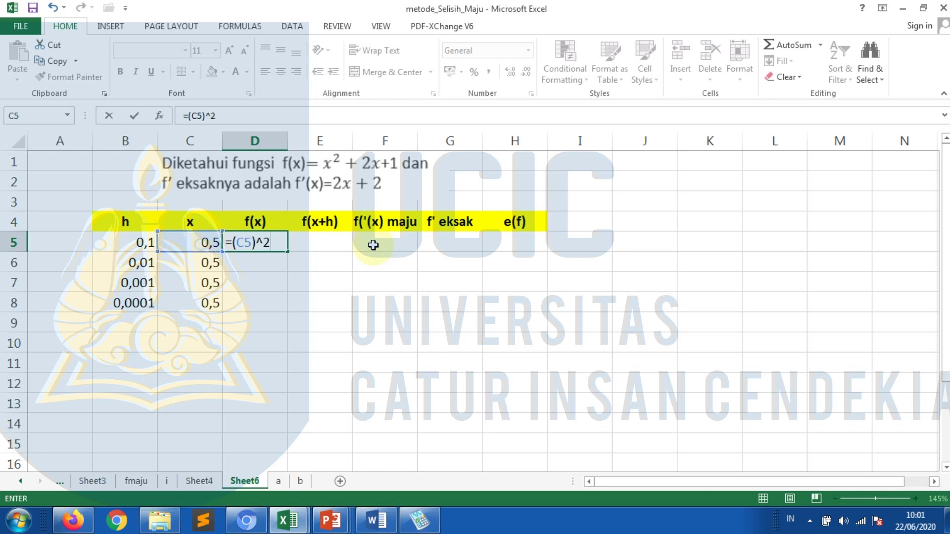
{"action": "type", "text": "+2("}
{"action": "key", "text": "Left"}
{"action": "key", "text": "BackSpace"}
{"action": "key", "text": "BackSpace"}
{"action": "key", "text": "BackSpace"}
{"action": "type", "text": "*("}
{"action": "key", "text": "Left"}
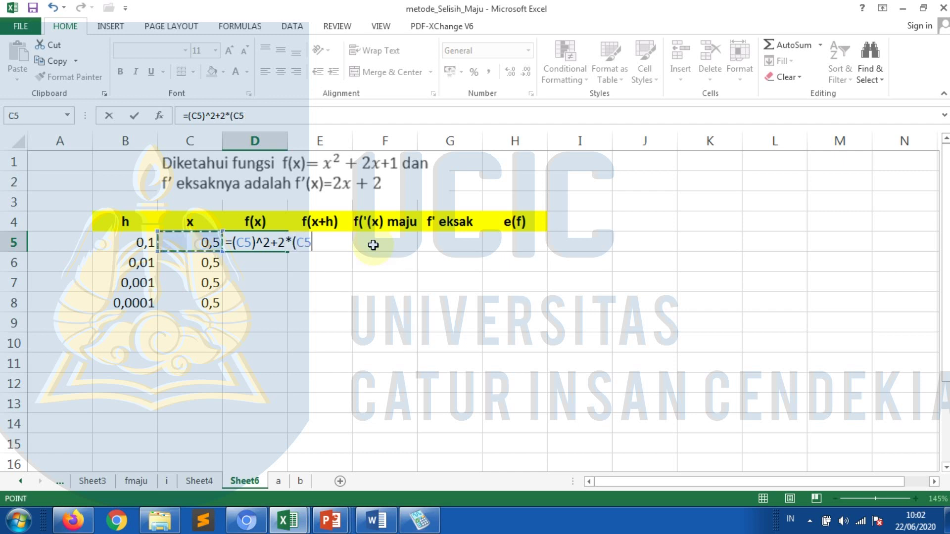
{"action": "type", "text": ")"}
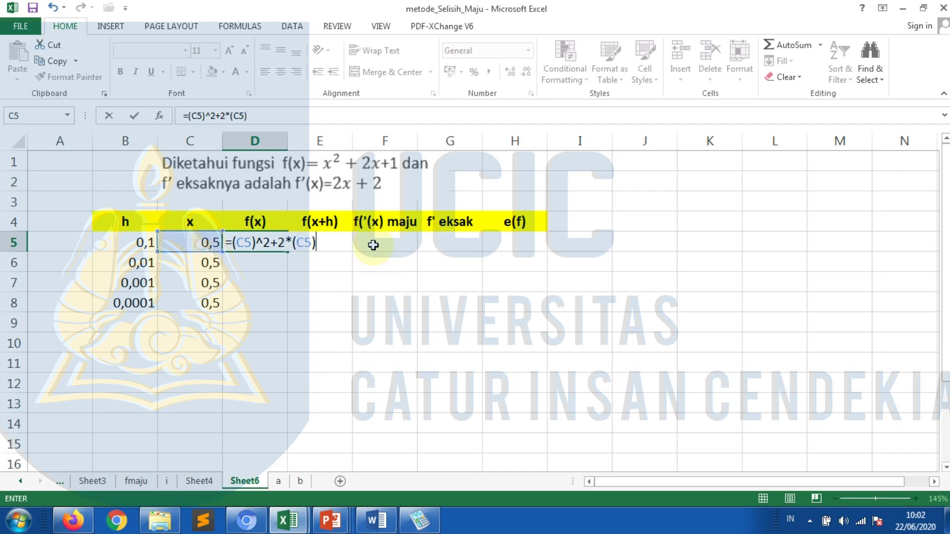
{"action": "type", "text": "+1"}
{"action": "key", "text": "Return"}
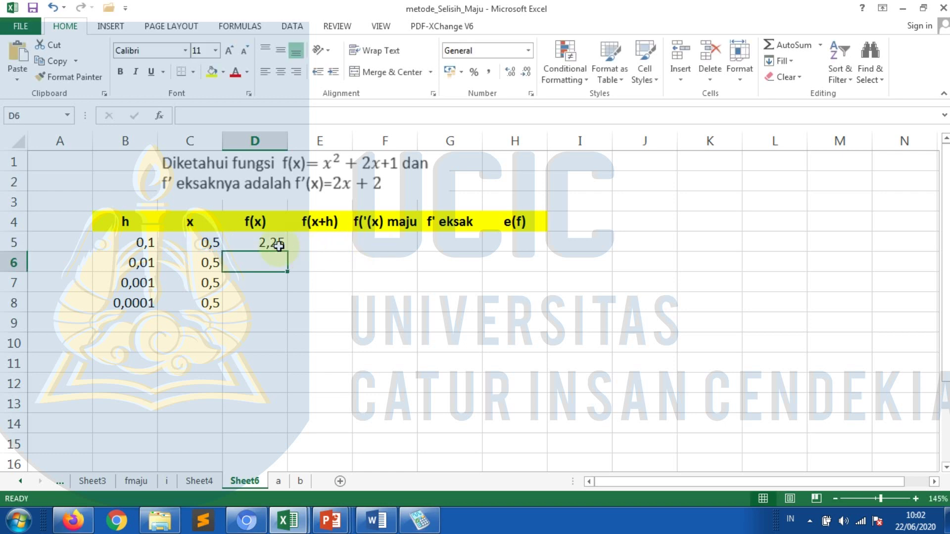
{"action": "left_click", "coordinate": [278, 246]}
{"action": "left_click_drag", "start_coordinate": [288, 252], "coordinate": [288, 309]}
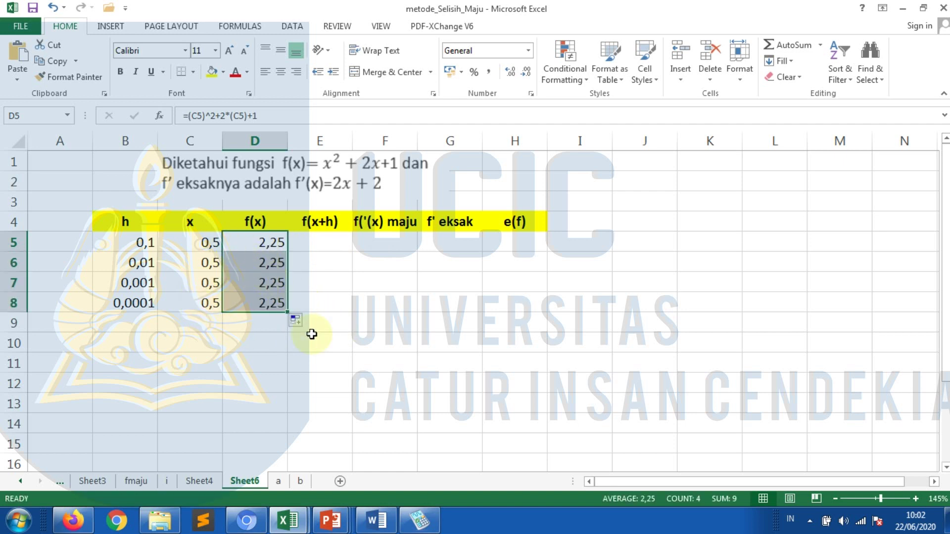
Enter the f(x+h) formula =(C5+B5)^2+2*(C5+B5)+1 in E5.
{"action": "left_click", "coordinate": [322, 243]}
{"action": "type", "text": "="}
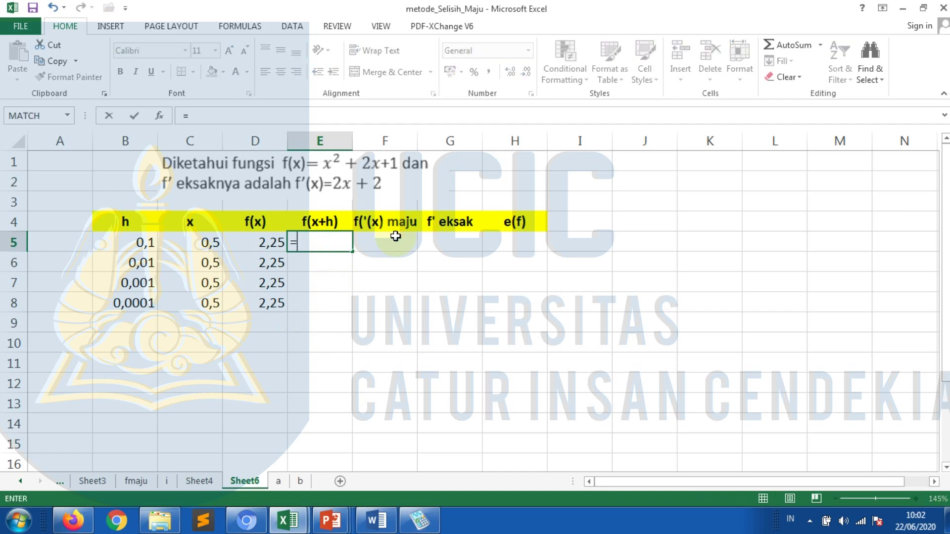
{"action": "type", "text": "("}
{"action": "key", "text": "Left"}
{"action": "key", "text": "Left"}
{"action": "type", "text": "+"}
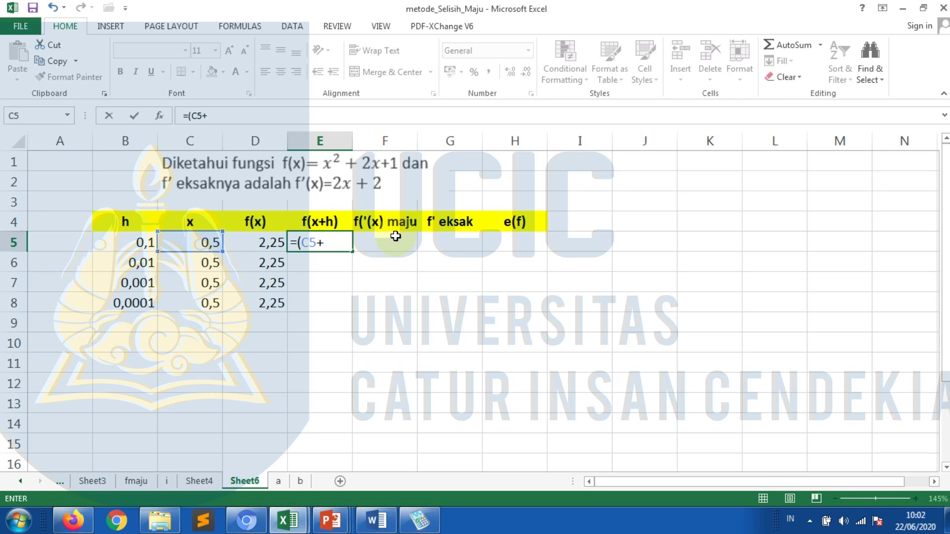
{"action": "key", "text": "Left"}
{"action": "key", "text": "Left"}
{"action": "key", "text": "Left"}
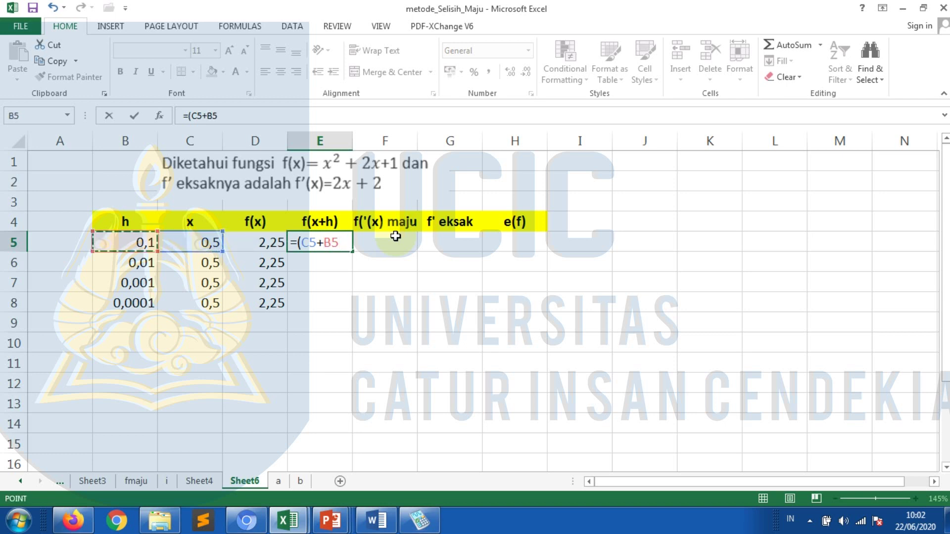
{"action": "type", "text": ")"}
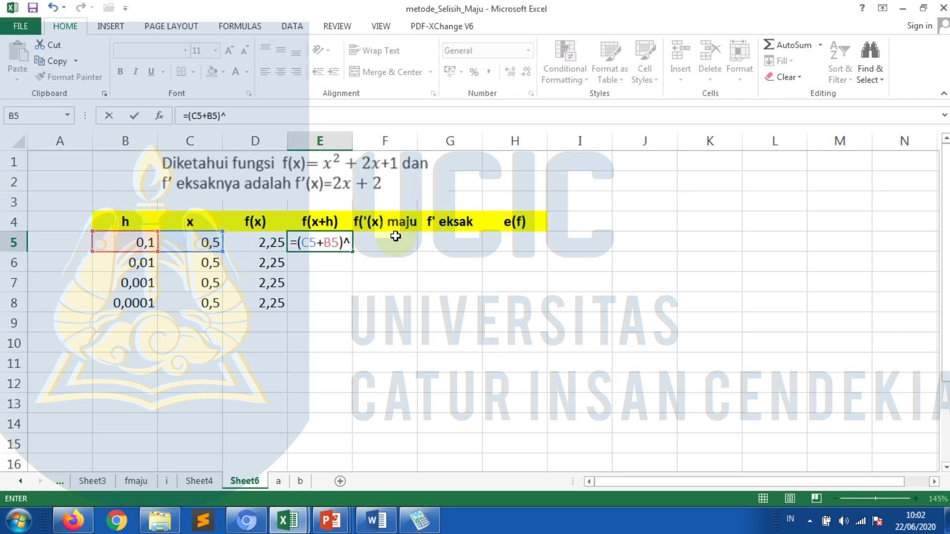
{"action": "type", "text": "^2+2("}
{"action": "key", "text": "Left"}
{"action": "key", "text": "Left"}
{"action": "type", "text": "+"}
{"action": "key", "text": "Left"}
{"action": "key", "text": "Left"}
{"action": "key", "text": "Left"}
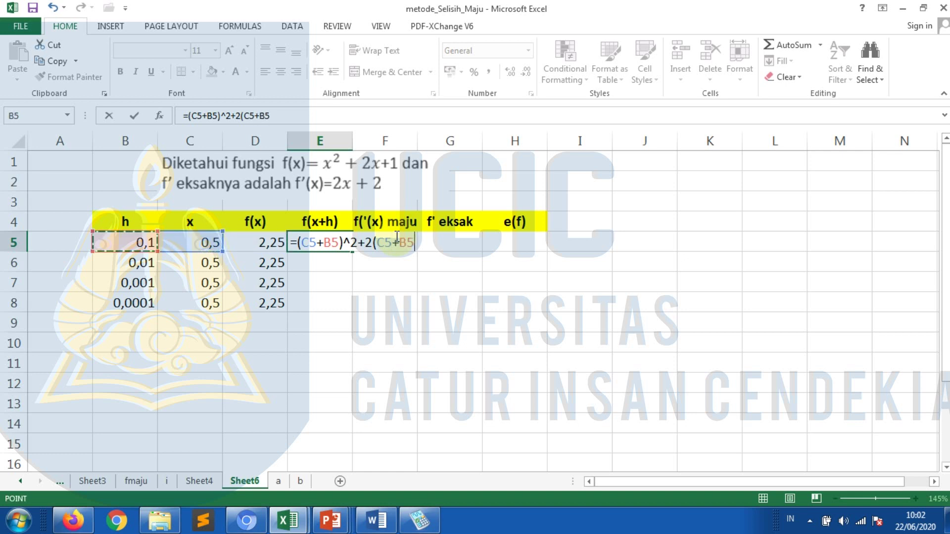
{"action": "type", "text": ")+1"}
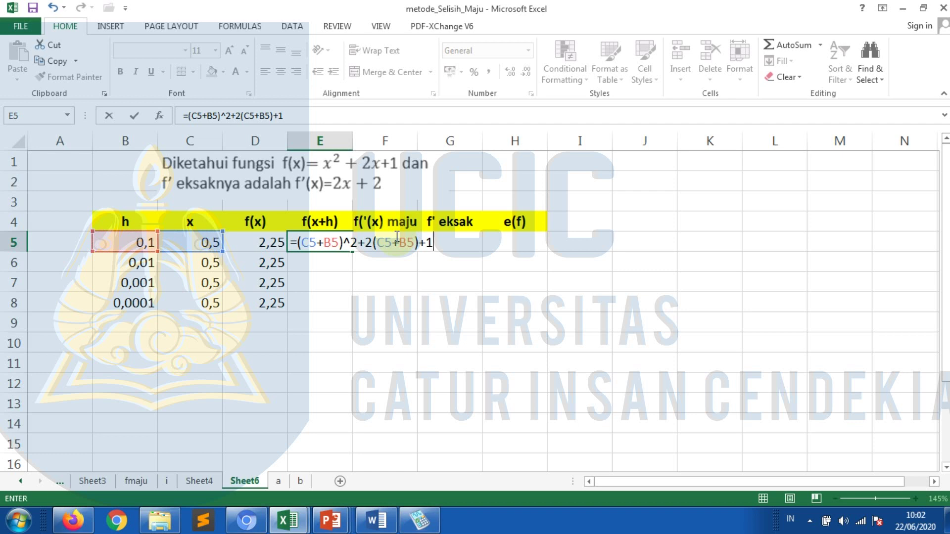
{"action": "left_click", "coordinate": [374, 245]}
{"action": "type", "text": "*"}
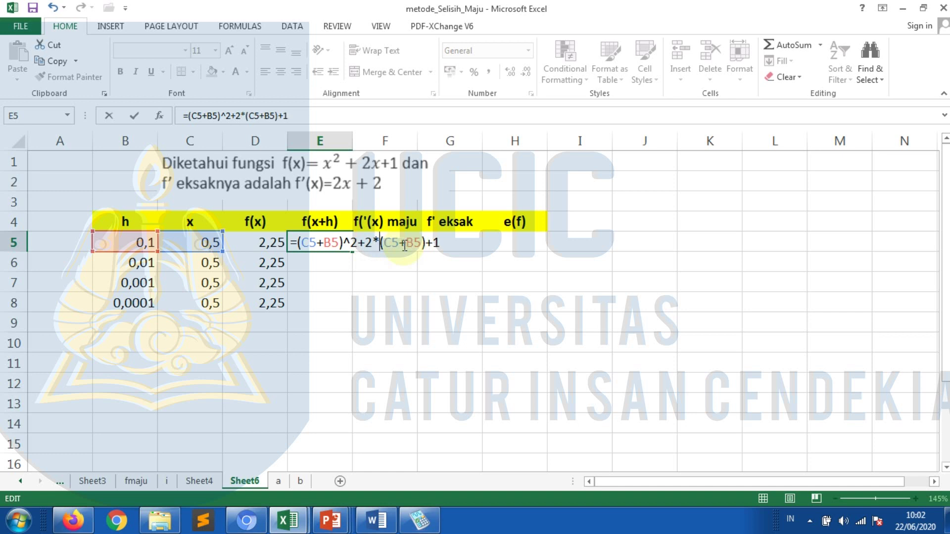
{"action": "key", "text": "Return"}
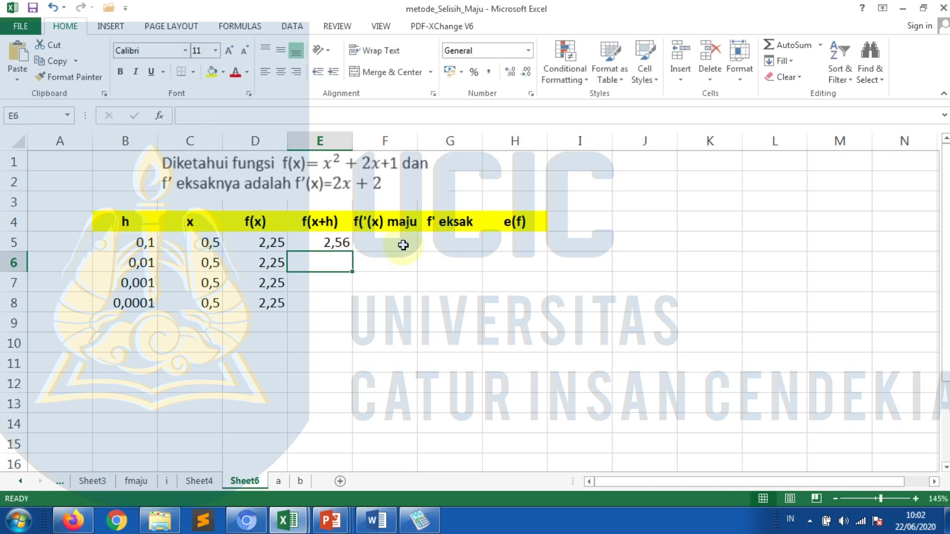
Show E5 and D5 with four decimals and fill D5 down to D8.
{"action": "left_click", "coordinate": [334, 246]}
{"action": "left_click", "coordinate": [510, 71]}
{"action": "left_click", "coordinate": [510, 72]}
{"action": "left_click", "coordinate": [262, 243]}
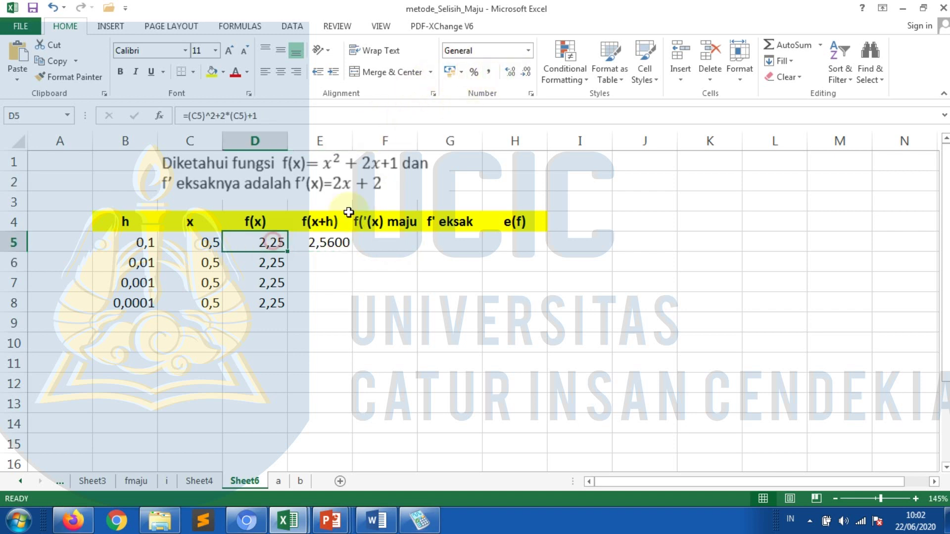
{"action": "left_click", "coordinate": [510, 72]}
{"action": "left_click", "coordinate": [510, 72]}
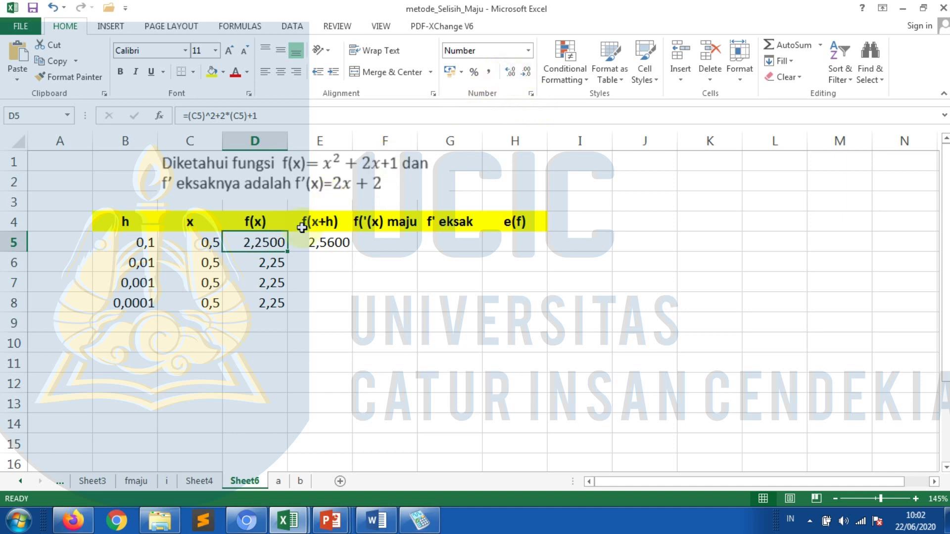
{"action": "left_click_drag", "start_coordinate": [289, 253], "coordinate": [289, 311]}
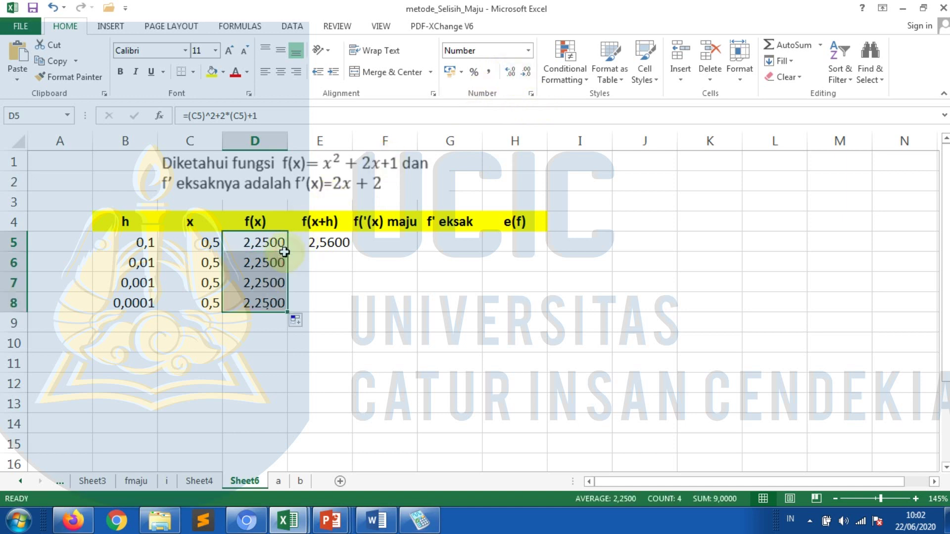
Show the x values in C5:C8 with four decimals and fill the f(x+h) formula from E5 down to E8.
{"action": "left_click", "coordinate": [213, 242]}
{"action": "left_click", "coordinate": [510, 72]}
{"action": "left_click", "coordinate": [511, 72]}
{"action": "left_click", "coordinate": [511, 72]}
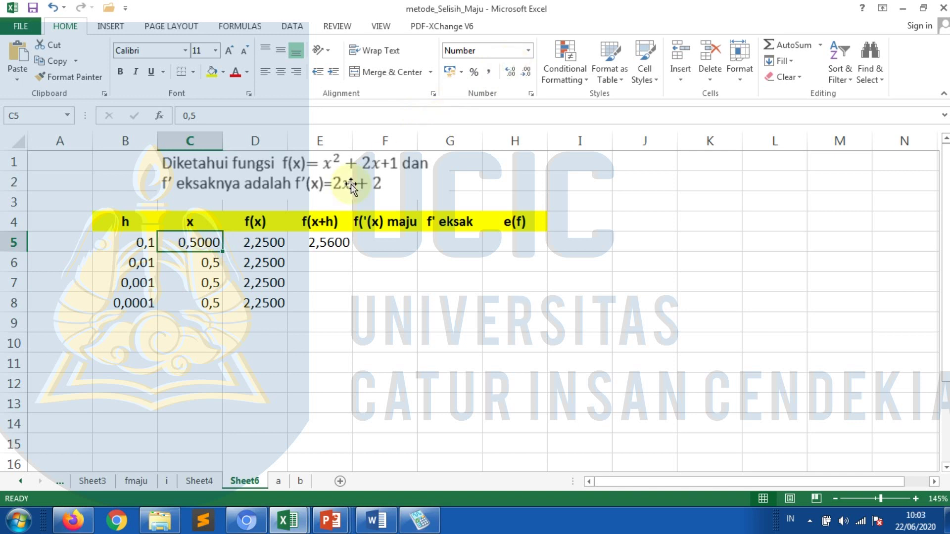
{"action": "left_click_drag", "start_coordinate": [223, 254], "coordinate": [227, 312]}
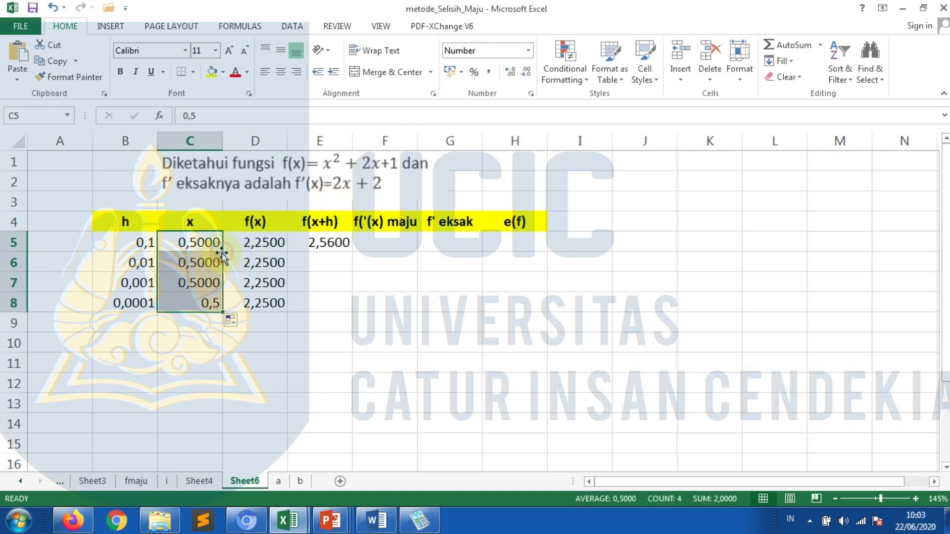
{"action": "left_click", "coordinate": [354, 245]}
{"action": "double_click", "coordinate": [352, 252]}
Enter the forward-difference derivative formula =(E5-D5)/B5 in F5.
{"action": "left_click", "coordinate": [391, 242]}
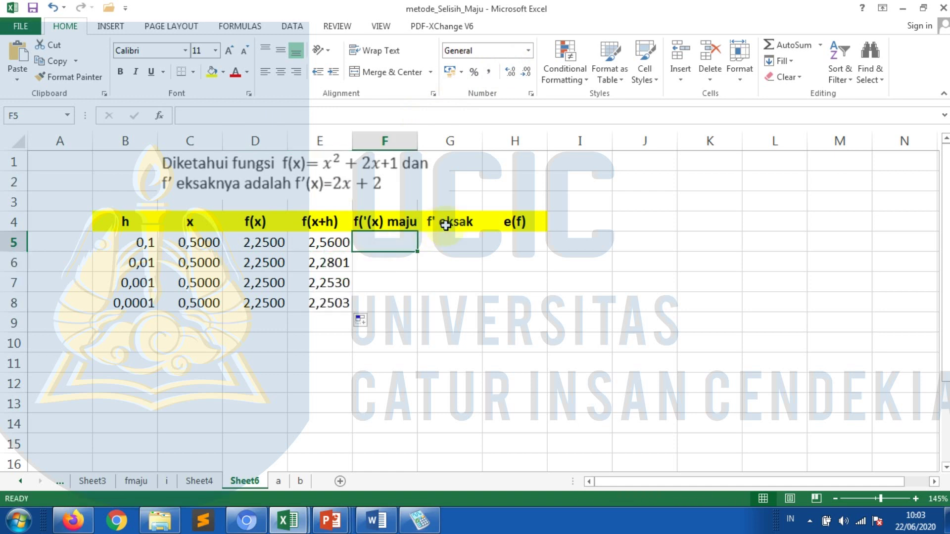
{"action": "type", "text": "=("}
{"action": "key", "text": "Left"}
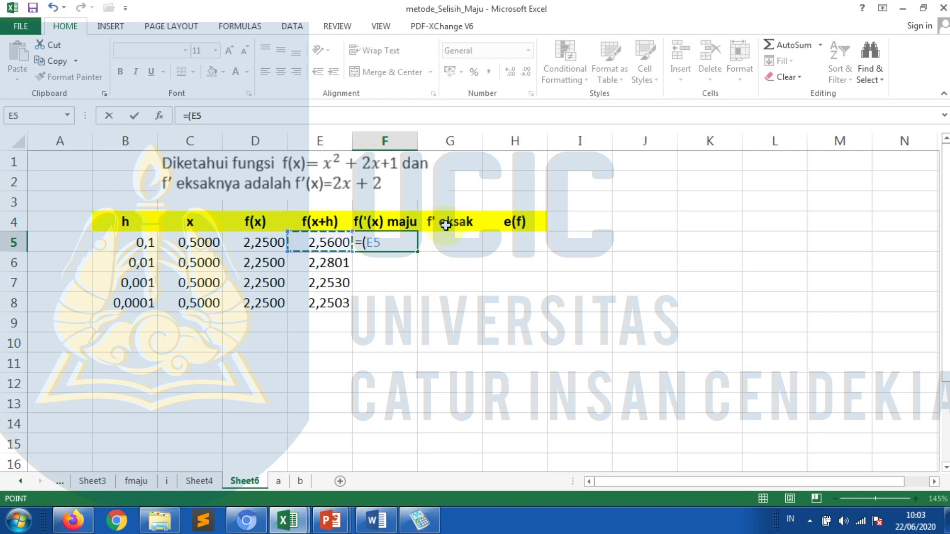
{"action": "type", "text": "-"}
{"action": "key", "text": "Left"}
{"action": "key", "text": "Left"}
{"action": "type", "text": ")/"}
{"action": "key", "text": "Left"}
{"action": "key", "text": "Left"}
{"action": "key", "text": "Left"}
{"action": "key", "text": "Left"}
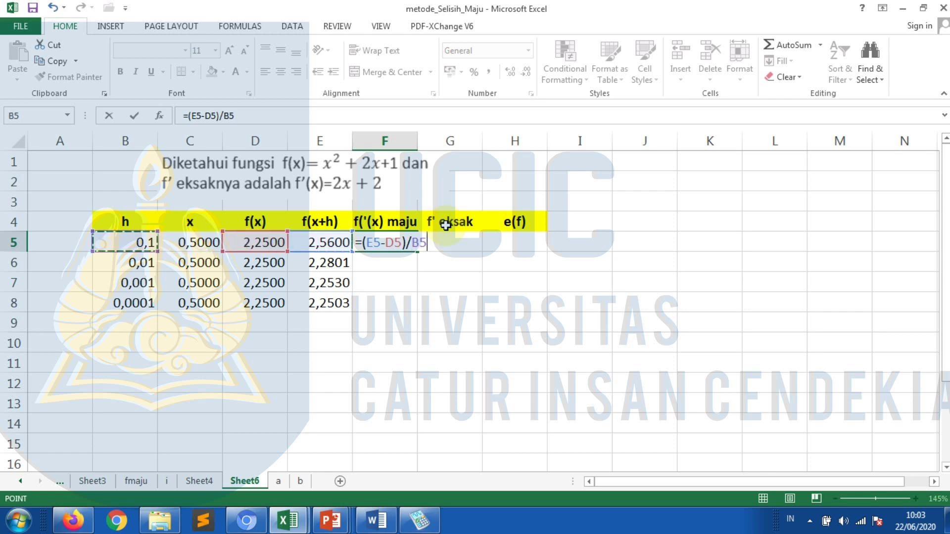
{"action": "key", "text": "Return"}
Show F5 with four decimals and fill the forward-difference formula down to F8.
{"action": "key", "text": "Up"}
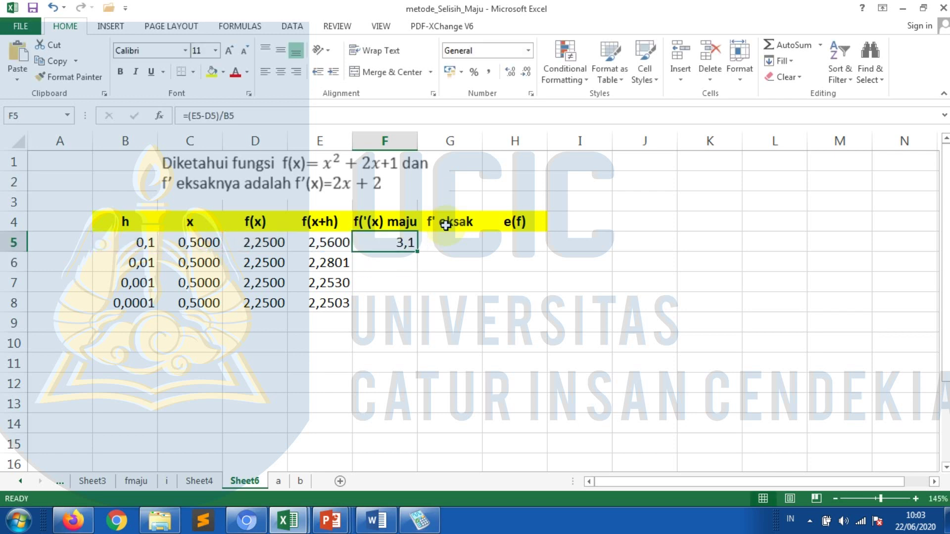
{"action": "left_click", "coordinate": [513, 73]}
{"action": "left_click", "coordinate": [513, 73]}
{"action": "left_click", "coordinate": [513, 73]}
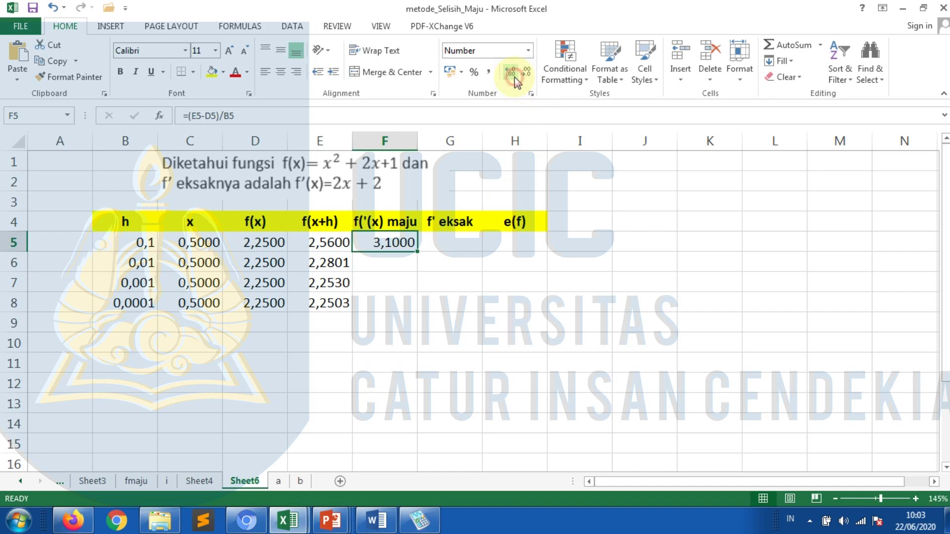
{"action": "double_click", "coordinate": [417, 251]}
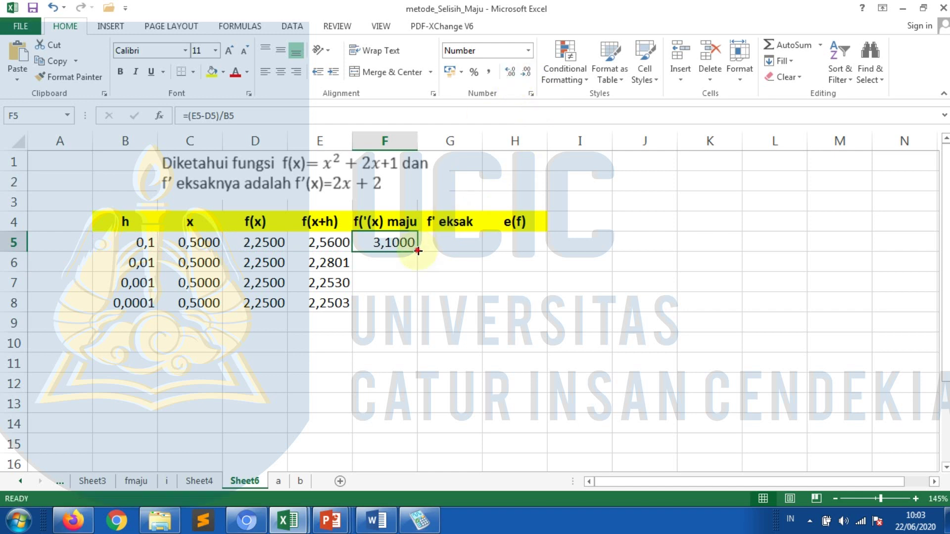
Shift the function picture slightly to the left and enter the exact derivative formula =2*(C5)+2 in G5.
{"action": "left_click", "coordinate": [446, 241]}
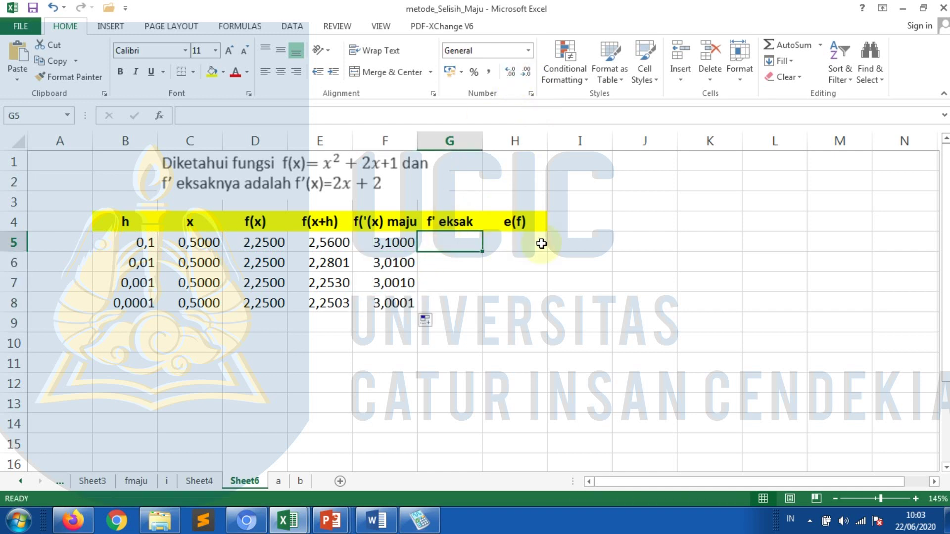
{"action": "type", "text": "="}
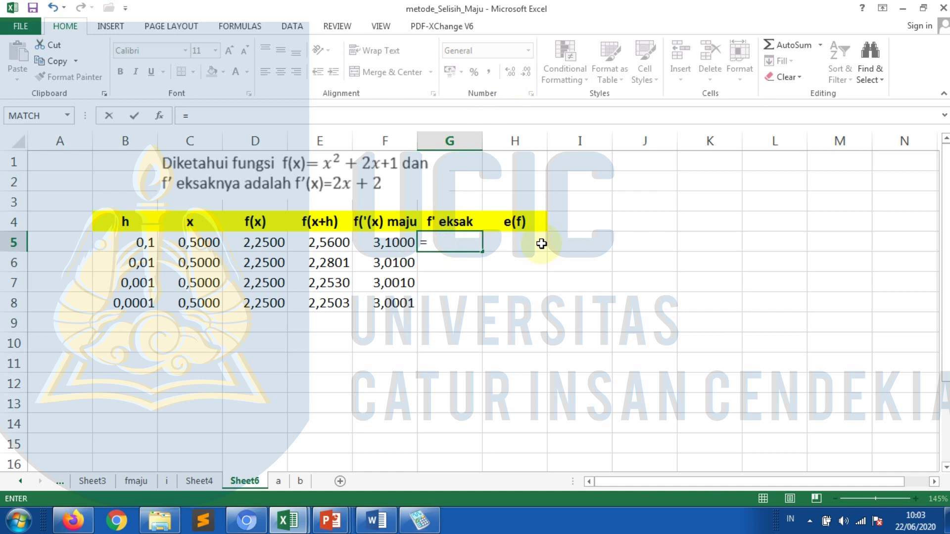
{"action": "left_click_drag", "start_coordinate": [391, 186], "coordinate": [346, 187]}
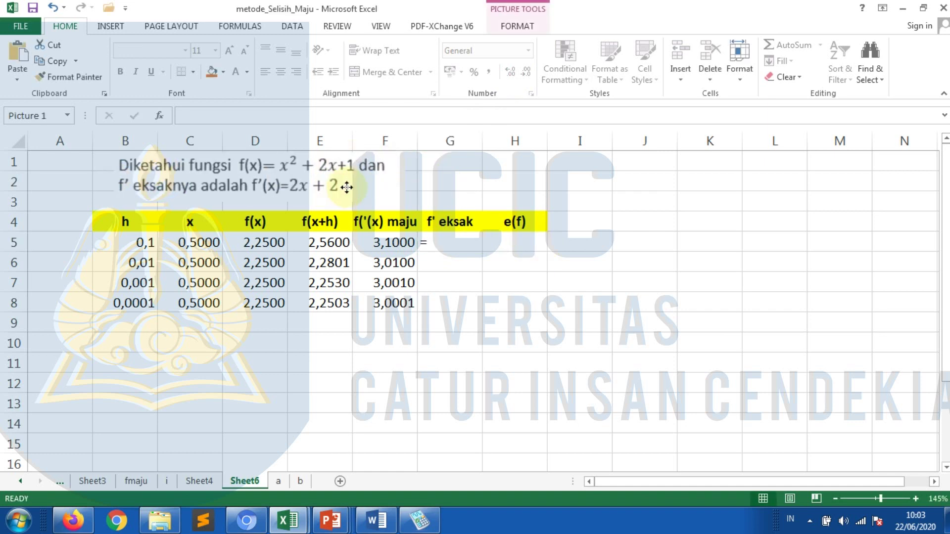
{"action": "double_click", "coordinate": [450, 240]}
{"action": "type", "text": "2*("}
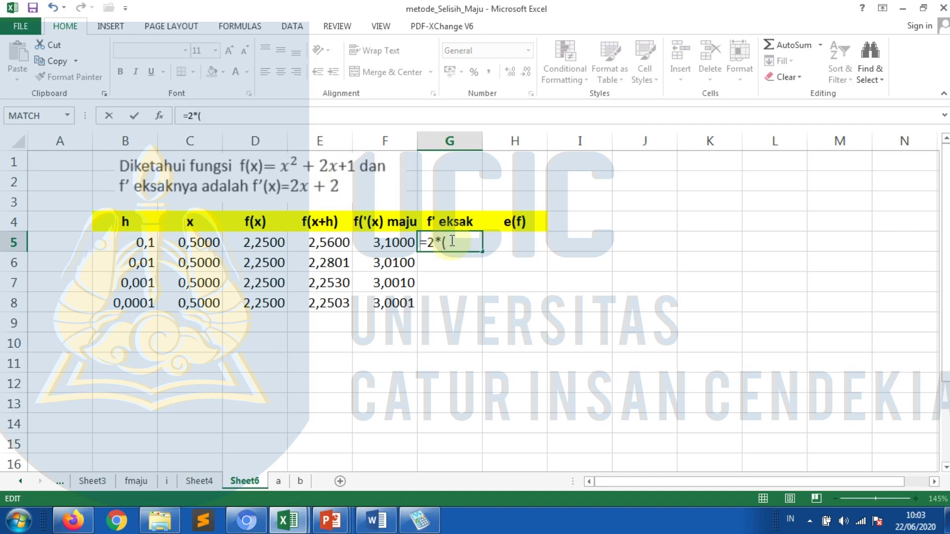
{"action": "left_click", "coordinate": [206, 241]}
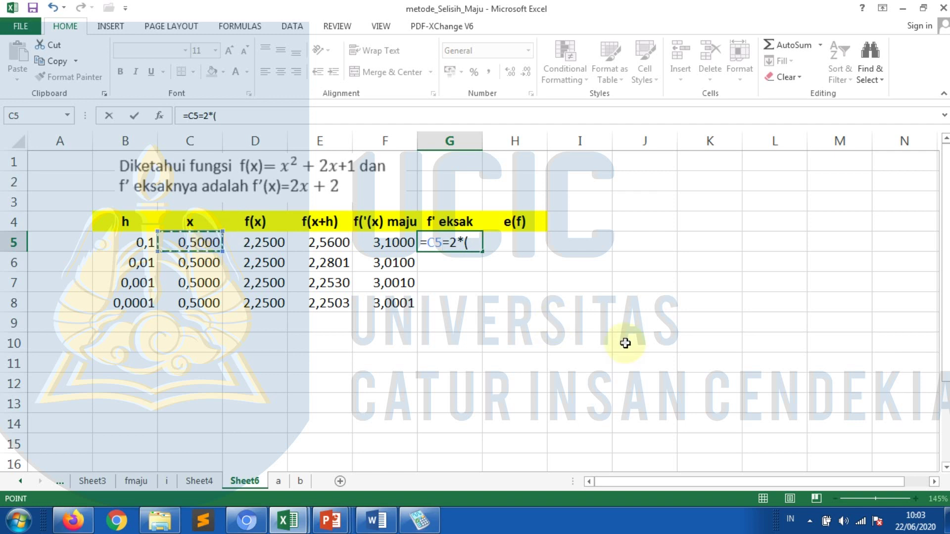
{"action": "key", "text": "BackSpace"}
{"action": "key", "text": "BackSpace"}
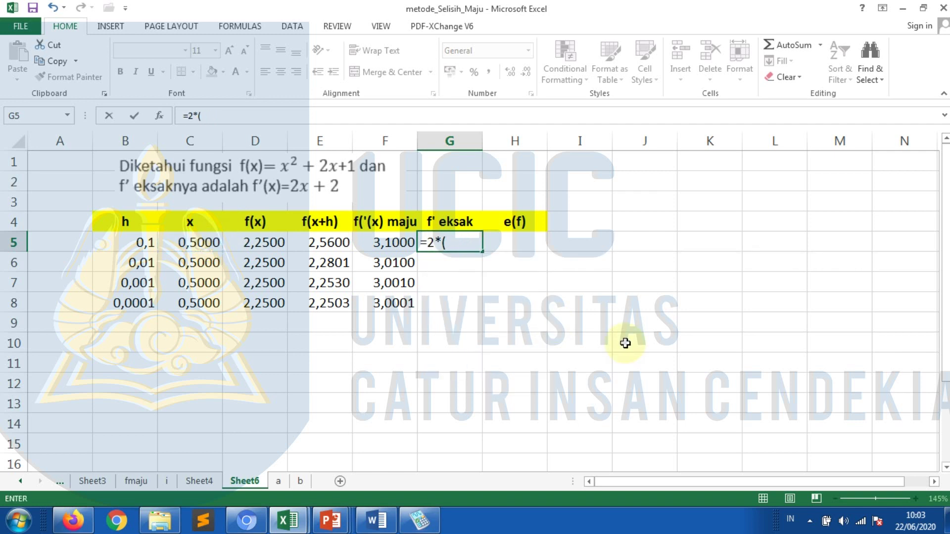
{"action": "left_click", "coordinate": [186, 244]}
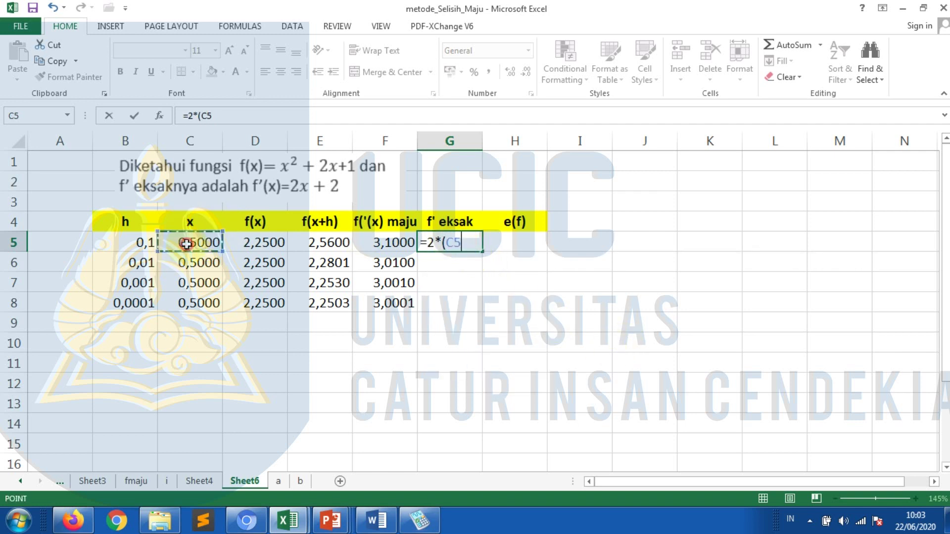
{"action": "type", "text": ")+2"}
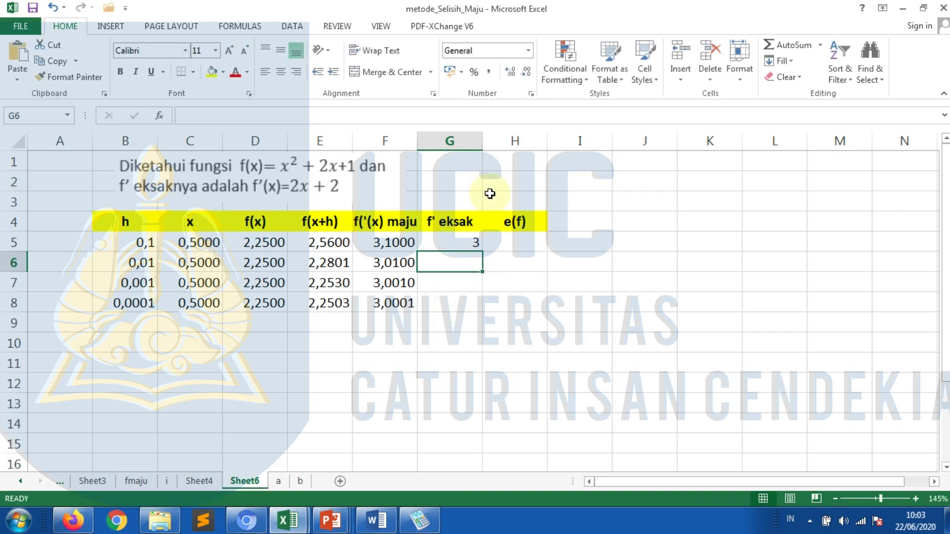
Show G5 with four decimals and fill the exact derivative formula down to G8.
{"action": "left_click", "coordinate": [458, 241]}
{"action": "left_click", "coordinate": [510, 74]}
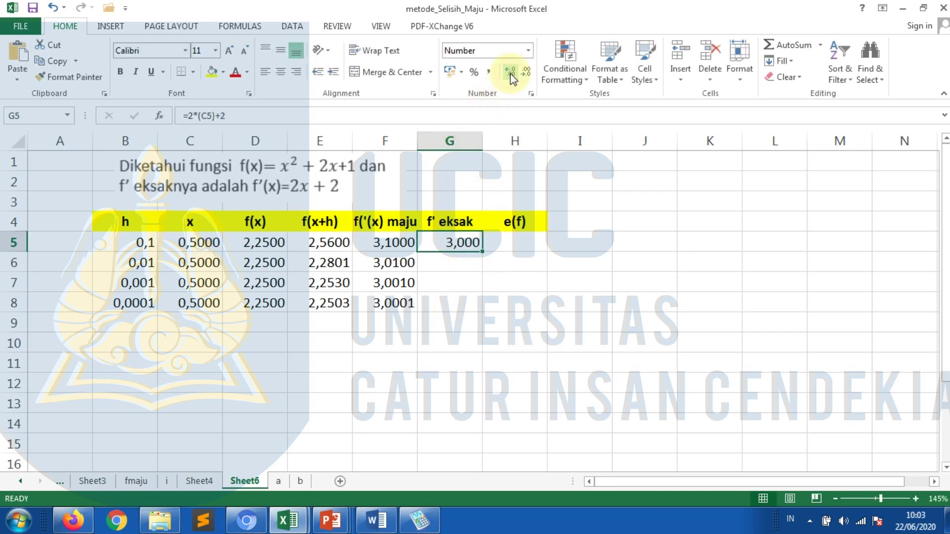
{"action": "left_click", "coordinate": [510, 74]}
{"action": "left_click_drag", "start_coordinate": [484, 252], "coordinate": [488, 313]}
Enter the absolute error formula =ABS(G5-F5) in H5 and fill it down to H8.
{"action": "left_click", "coordinate": [505, 242]}
{"action": "type", "text": "="}
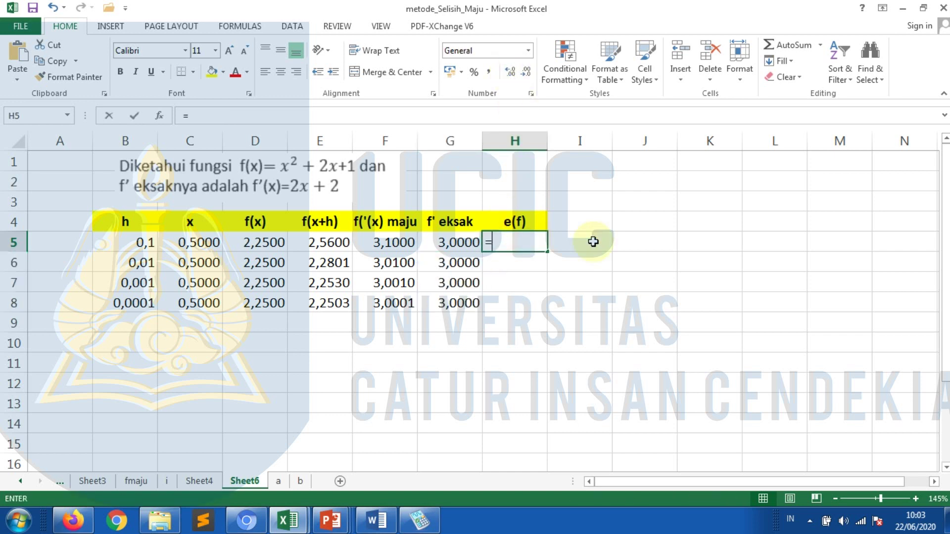
{"action": "type", "text": "abs("}
{"action": "key", "text": "Left"}
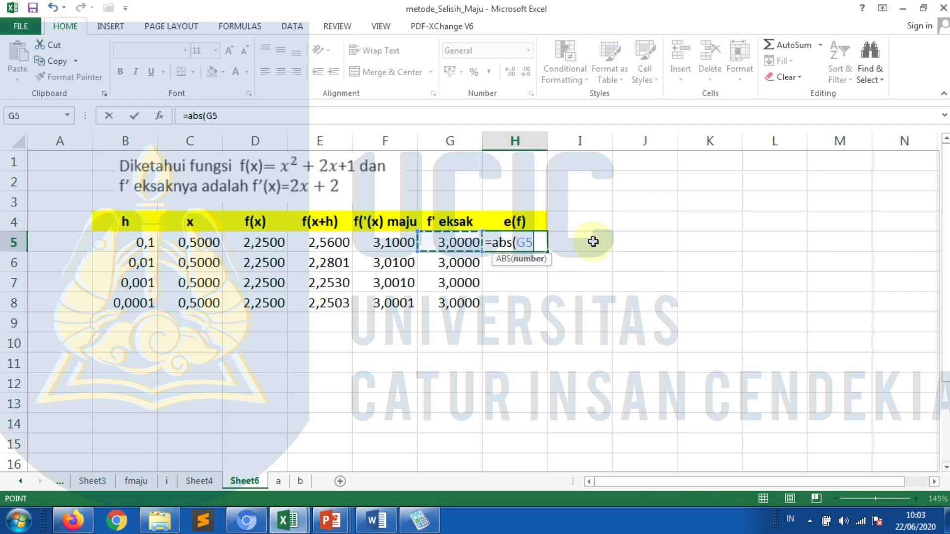
{"action": "type", "text": "-"}
{"action": "key", "text": "Left"}
{"action": "key", "text": "Left"}
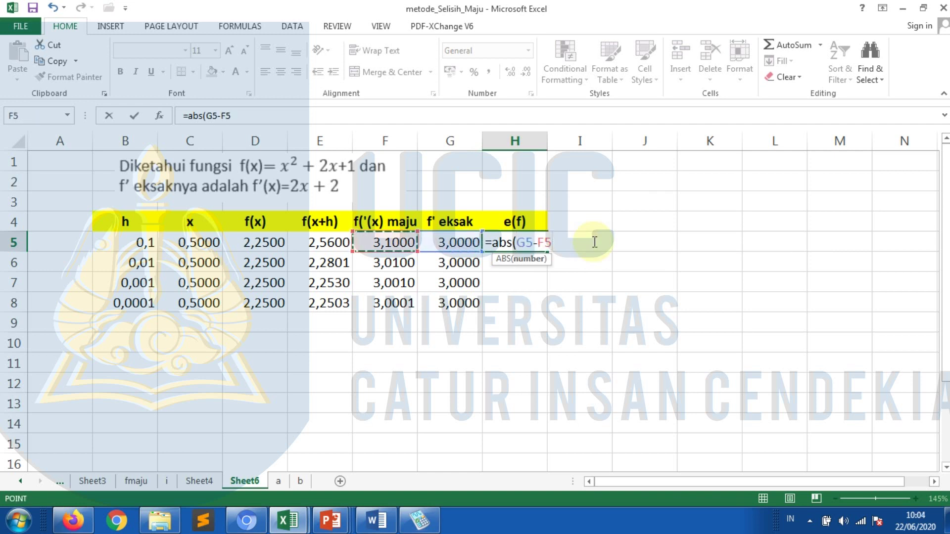
{"action": "key", "text": "Return"}
{"action": "left_click", "coordinate": [539, 240]}
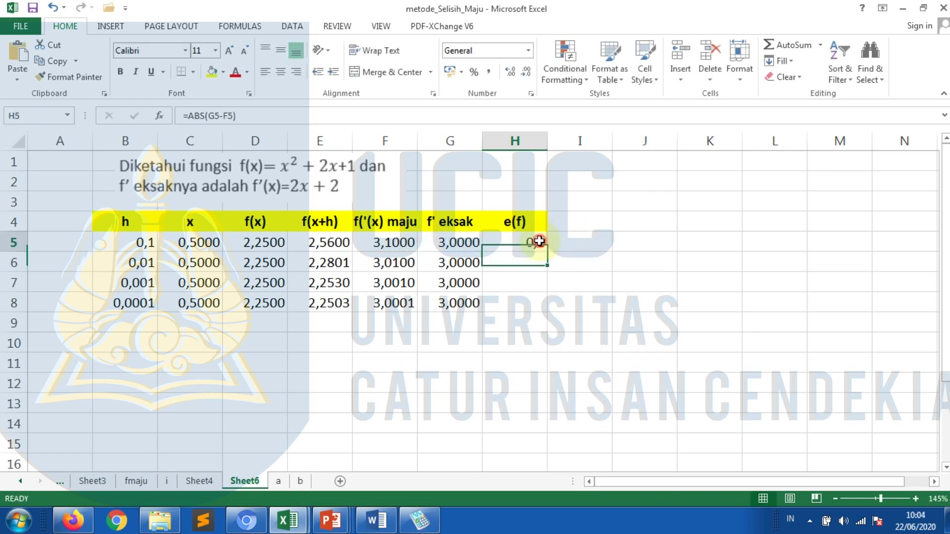
{"action": "left_click_drag", "start_coordinate": [549, 252], "coordinate": [542, 304]}
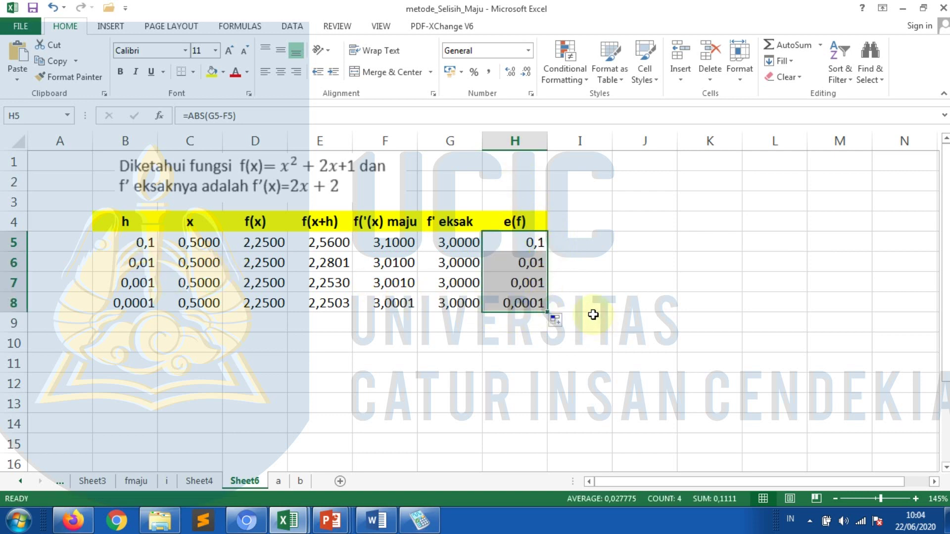
{"action": "left_click", "coordinate": [137, 303]}
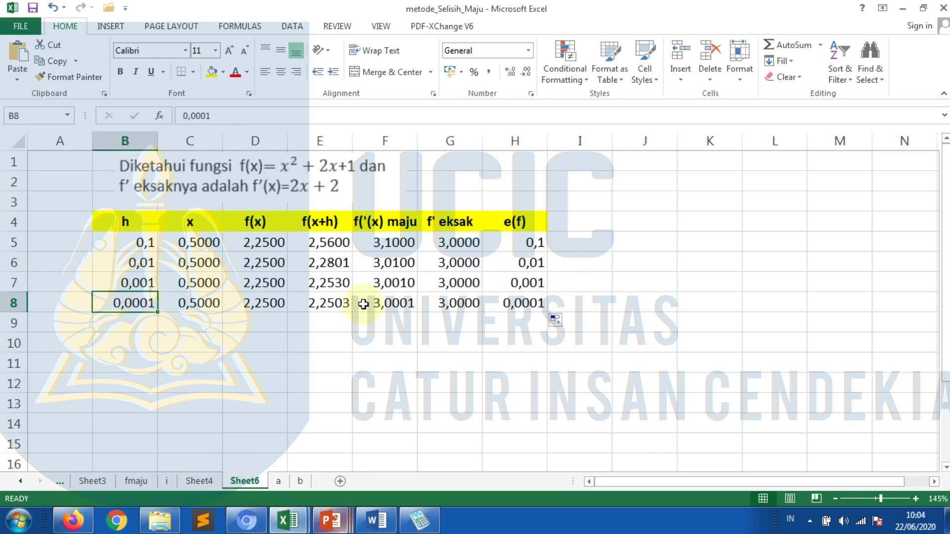
{"action": "left_click", "coordinate": [439, 242]}
{"action": "left_click_drag", "start_coordinate": [439, 242], "coordinate": [436, 302]}
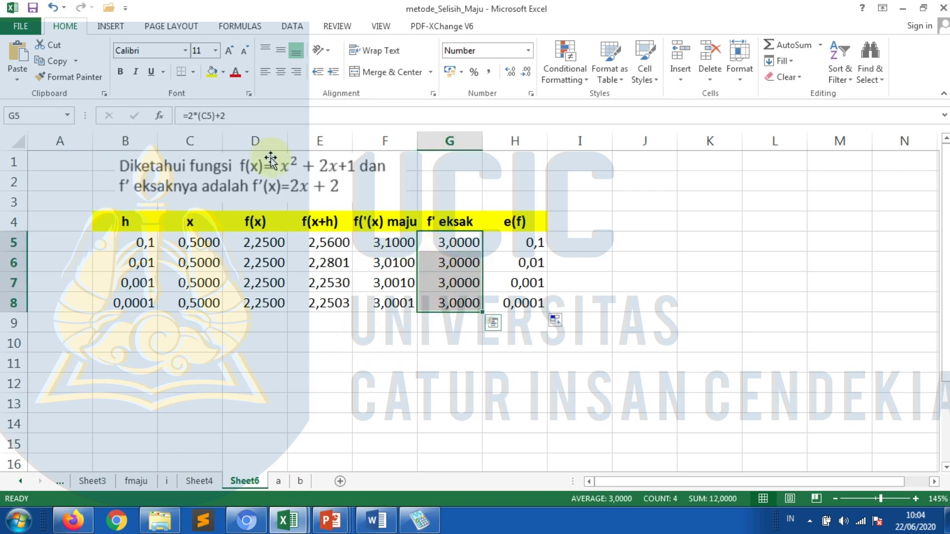
Compare the forward-difference result in F5 with the exact derivative values in G5 to G8.
{"action": "left_click", "coordinate": [448, 243]}
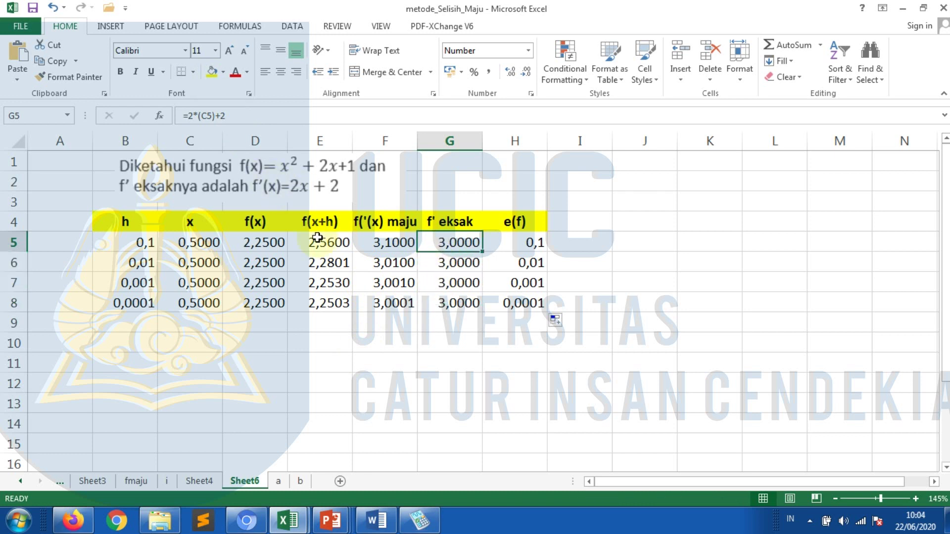
{"action": "mouse_move", "coordinate": [420, 523]}
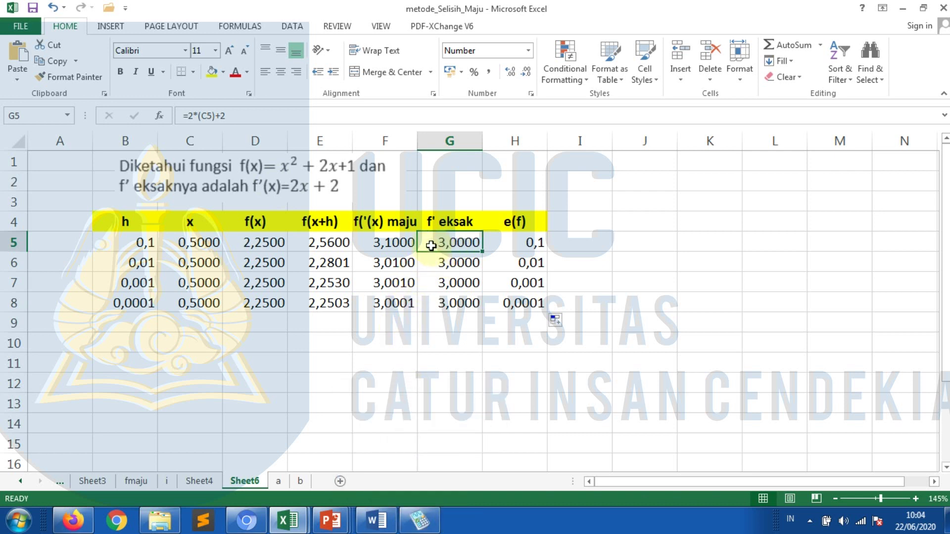
{"action": "left_click", "coordinate": [391, 243]}
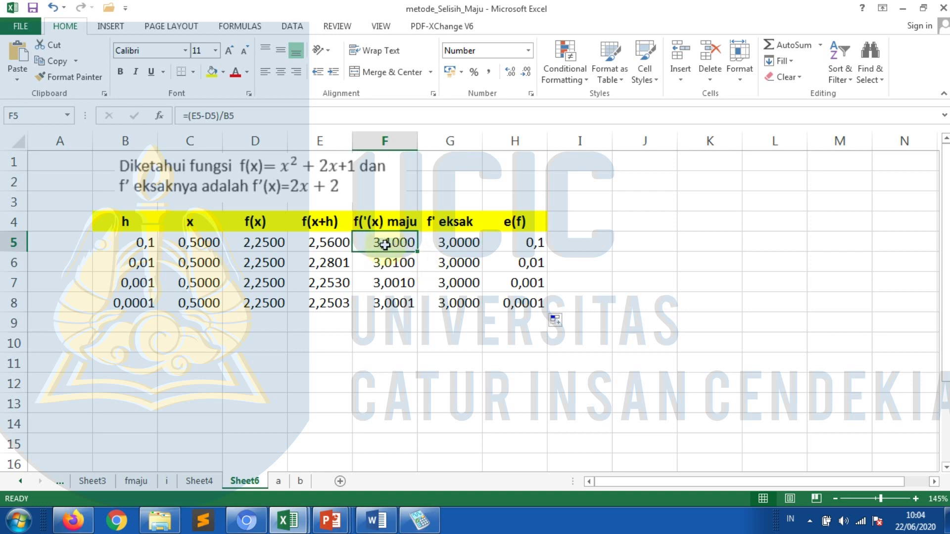
{"action": "left_click", "coordinate": [450, 242]}
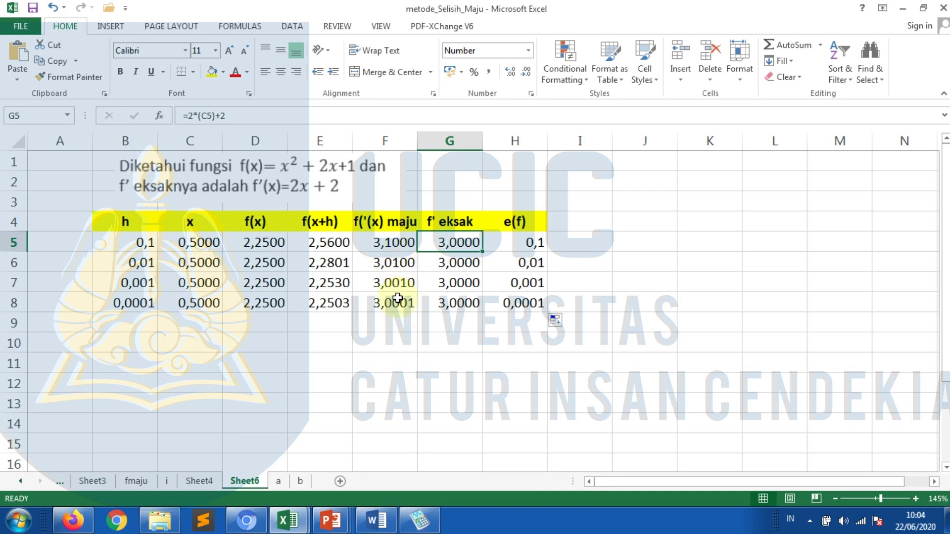
{"action": "left_click_drag", "start_coordinate": [456, 241], "coordinate": [451, 300]}
Shift the function picture above the table slightly to the left and down, and deselect it.
{"action": "left_click_drag", "start_coordinate": [305, 186], "coordinate": [286, 189]}
{"action": "left_click", "coordinate": [513, 187]}
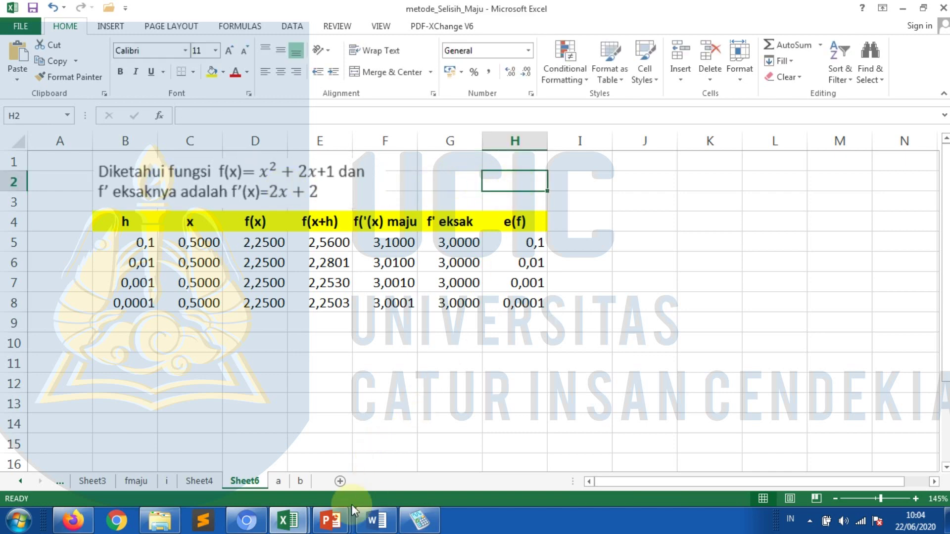
Switch to the PowerPoint slide show and advance from the LATIHAN(1) slide to the LATIHAN(2) DIFFERENSIASI NUMERIK slide.
{"action": "mouse_move", "coordinate": [331, 521]}
{"action": "left_click", "coordinate": [703, 457]}
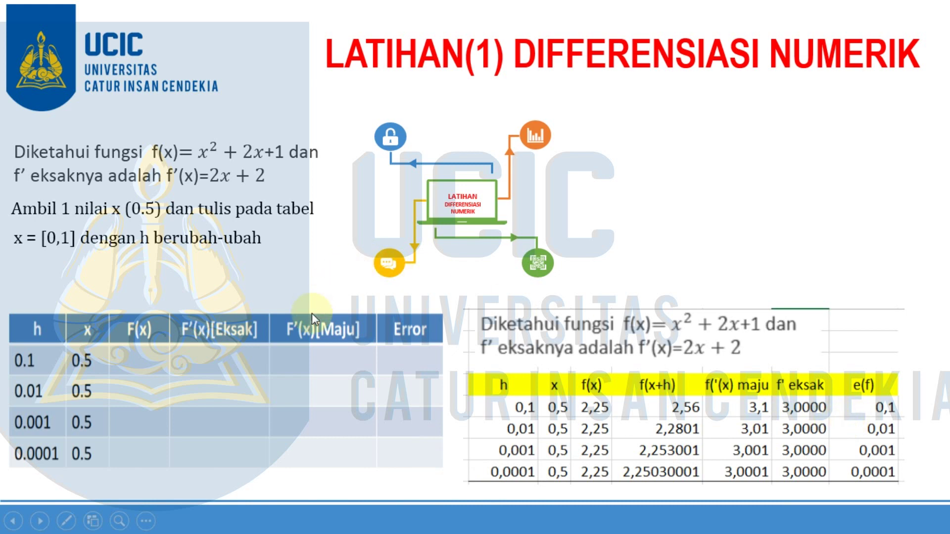
{"action": "left_click", "coordinate": [345, 333]}
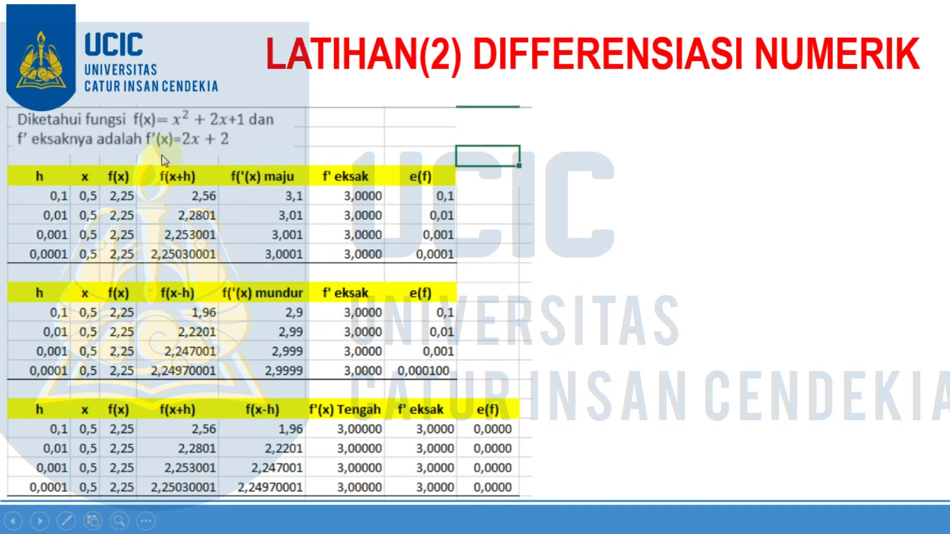